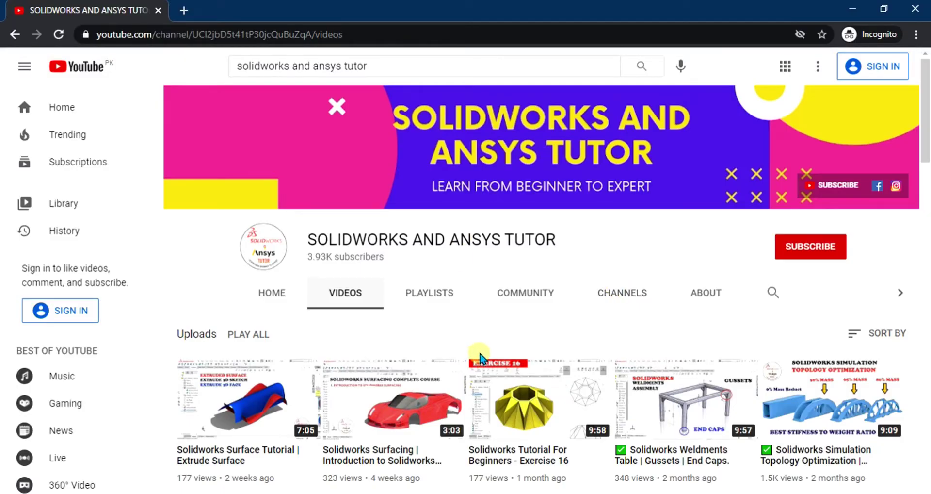
{"action": "left_click", "coordinate": [810, 261]}
{"action": "left_click", "coordinate": [531, 315]}
{"action": "scroll", "coordinate": [485, 300], "scroll_direction": "down", "scroll_amount": 8}
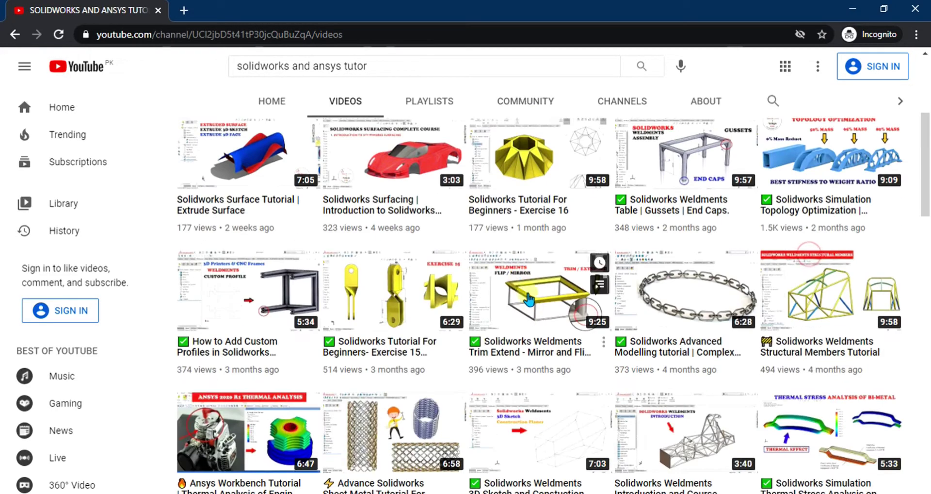
{"action": "scroll", "coordinate": [469, 287], "scroll_direction": "up", "scroll_amount": 10}
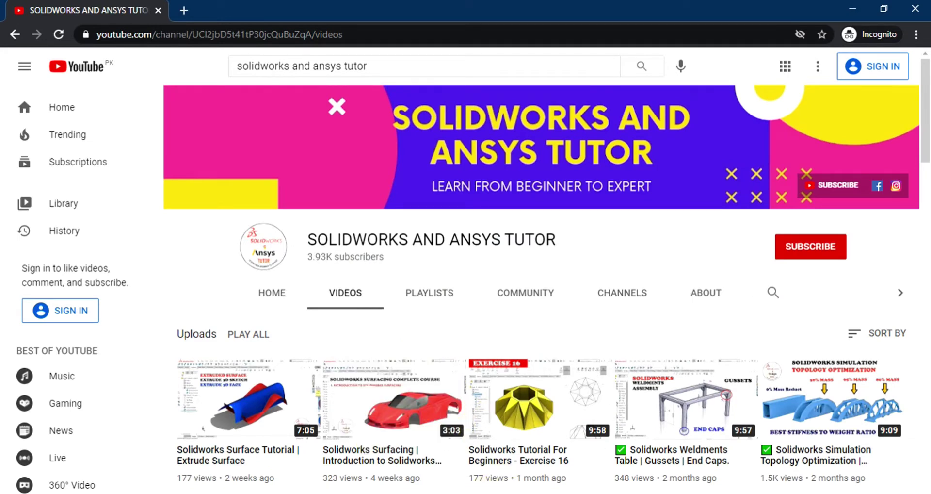
- Switch to the Word document and examine the tuning fork figure, the resonance explanation, and the frequency formula with its variable definitions
{"action": "left_click", "coordinate": [617, 491]}
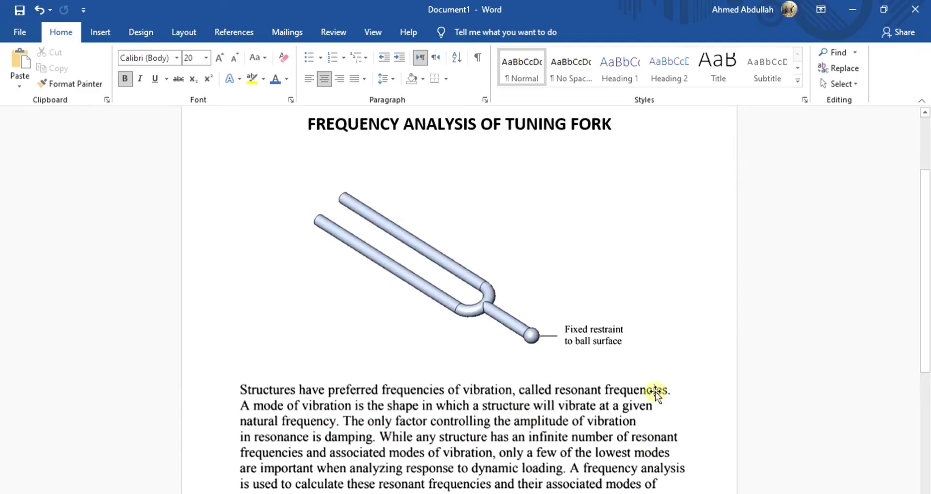
{"action": "scroll", "coordinate": [497, 326], "scroll_direction": "up", "scroll_amount": 3}
{"action": "scroll", "coordinate": [517, 290], "scroll_direction": "down", "scroll_amount": 3}
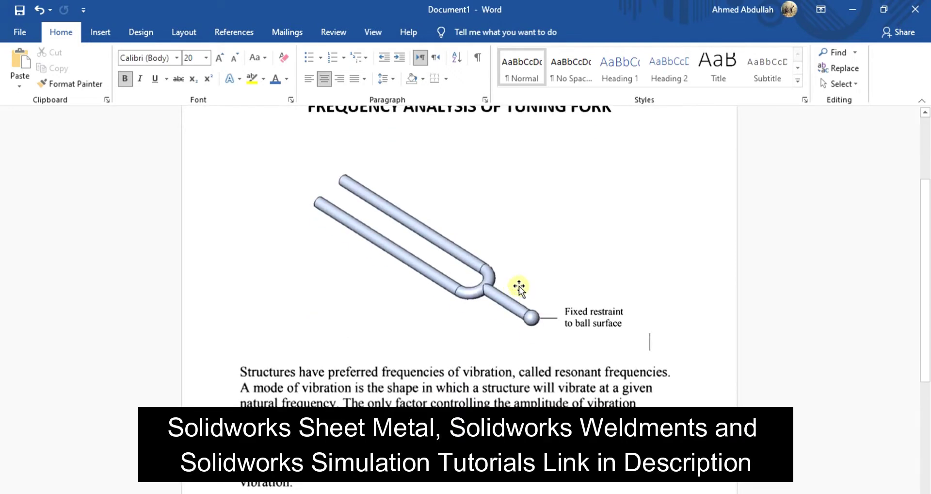
{"action": "left_click_drag", "start_coordinate": [925, 204], "coordinate": [398, 346]}
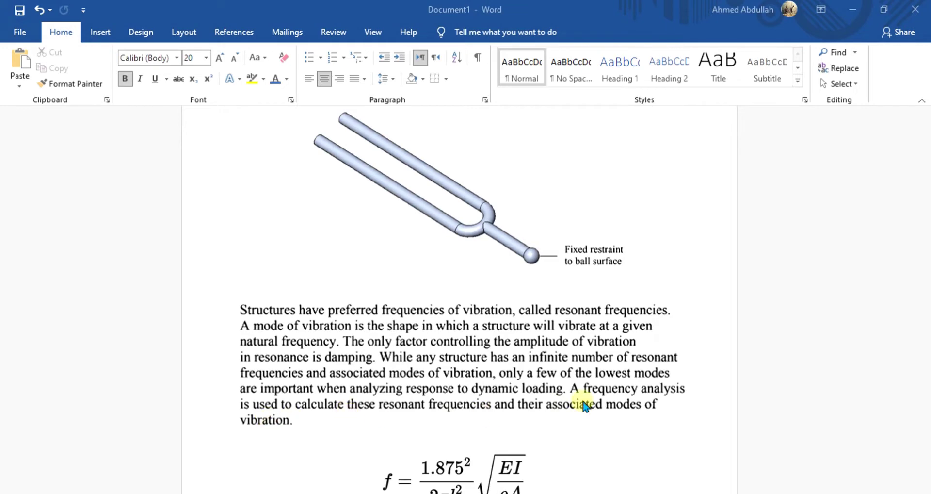
{"action": "scroll", "coordinate": [577, 403], "scroll_direction": "up", "scroll_amount": 2}
{"action": "scroll", "coordinate": [577, 402], "scroll_direction": "down", "scroll_amount": 2}
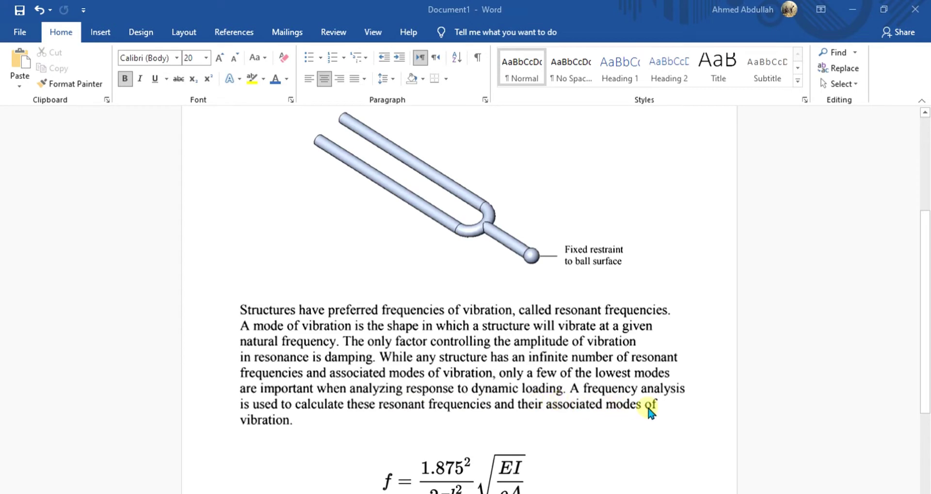
{"action": "scroll", "coordinate": [650, 407], "scroll_direction": "up", "scroll_amount": 2}
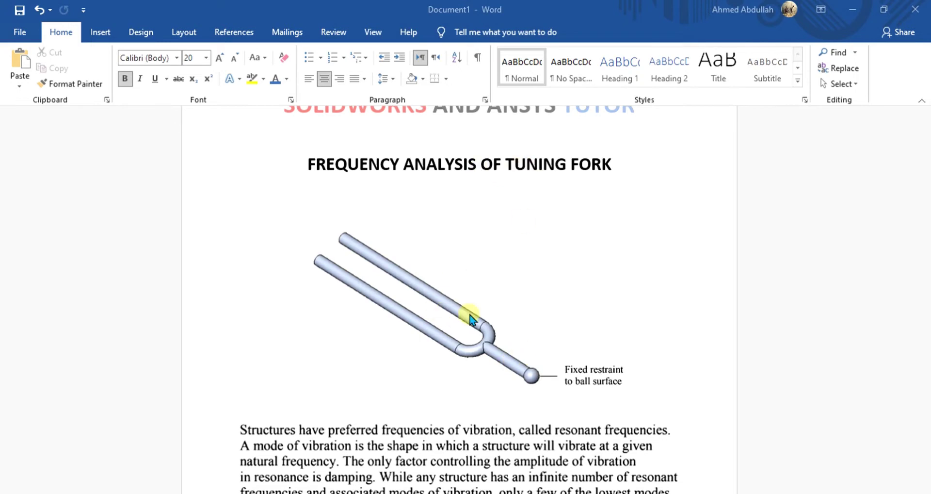
{"action": "scroll", "coordinate": [504, 304], "scroll_direction": "down", "scroll_amount": 3}
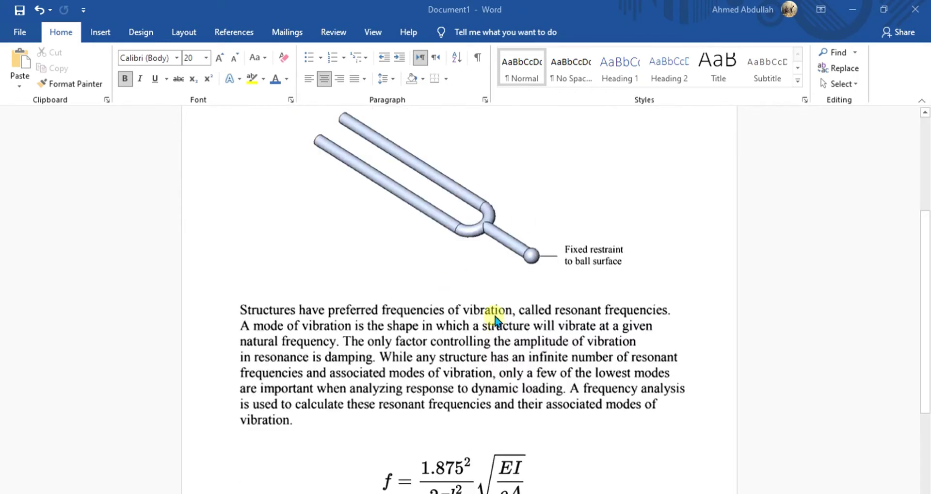
{"action": "scroll", "coordinate": [490, 315], "scroll_direction": "down", "scroll_amount": 3}
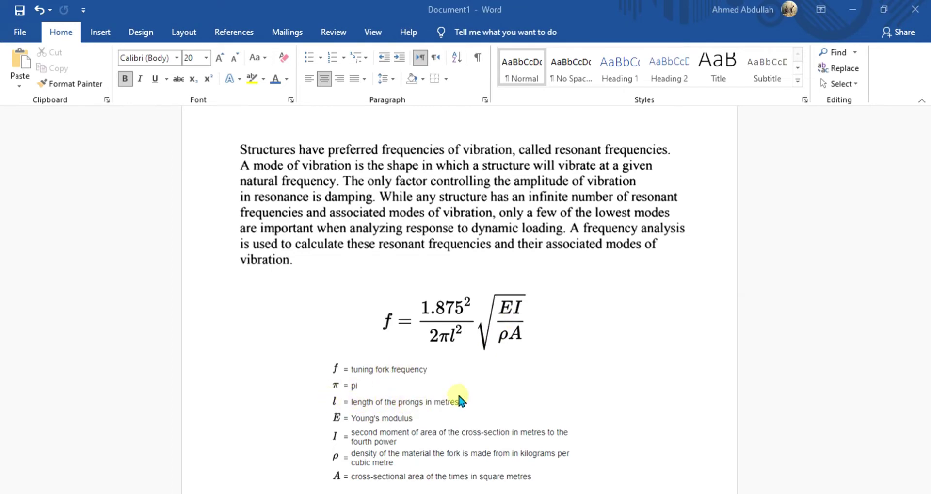
{"action": "scroll", "coordinate": [459, 396], "scroll_direction": "up", "scroll_amount": 5}
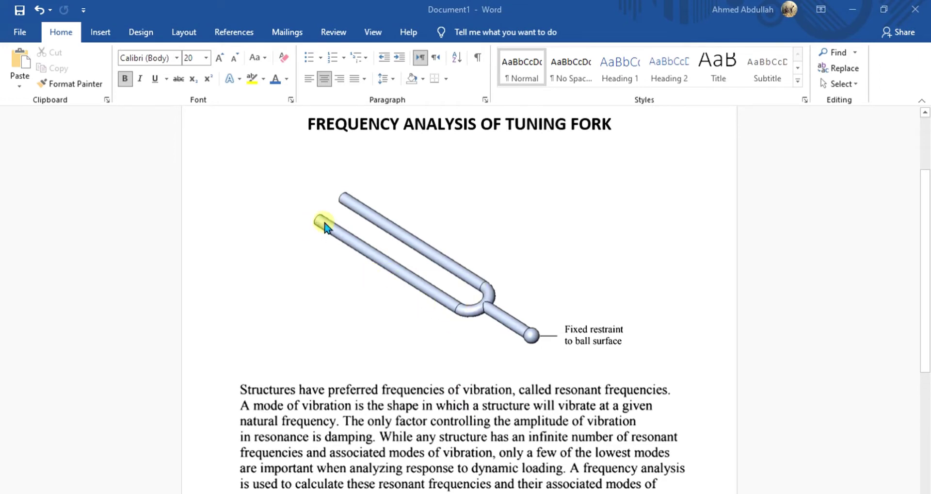
{"action": "scroll", "coordinate": [373, 274], "scroll_direction": "down", "scroll_amount": 5}
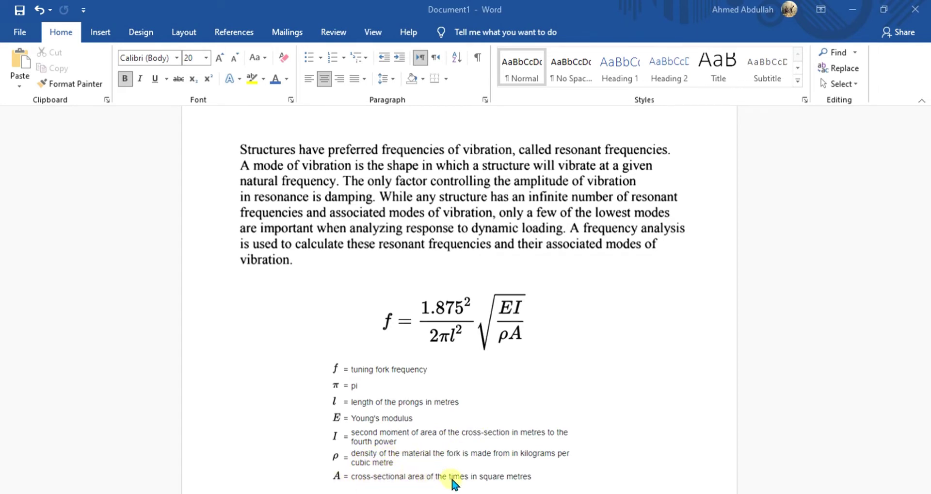
{"action": "scroll", "coordinate": [526, 396], "scroll_direction": "up", "scroll_amount": 3}
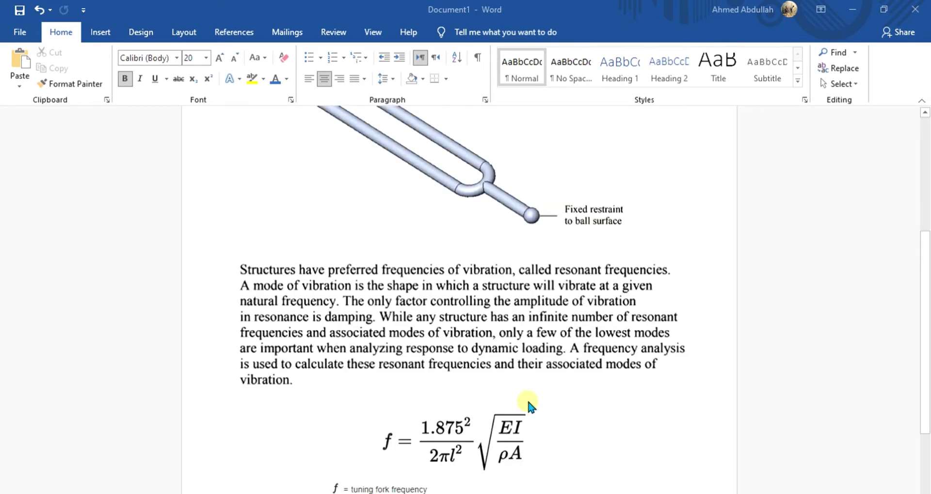
- Switch to SOLIDWORKS and examine the tuning fork model from several angles, along with its assigned material
{"action": "left_click", "coordinate": [551, 492]}
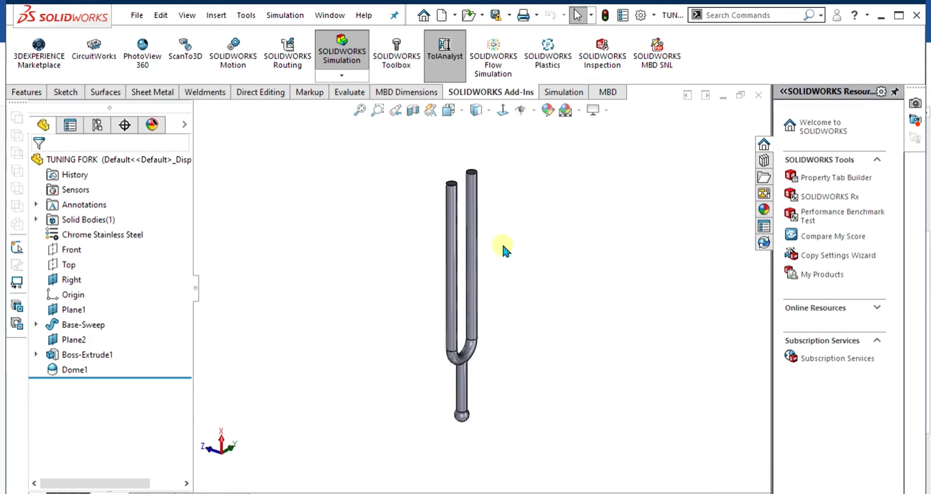
{"action": "key", "text": "Down"}
{"action": "key", "text": "Down"}
{"action": "key", "text": "Down"}
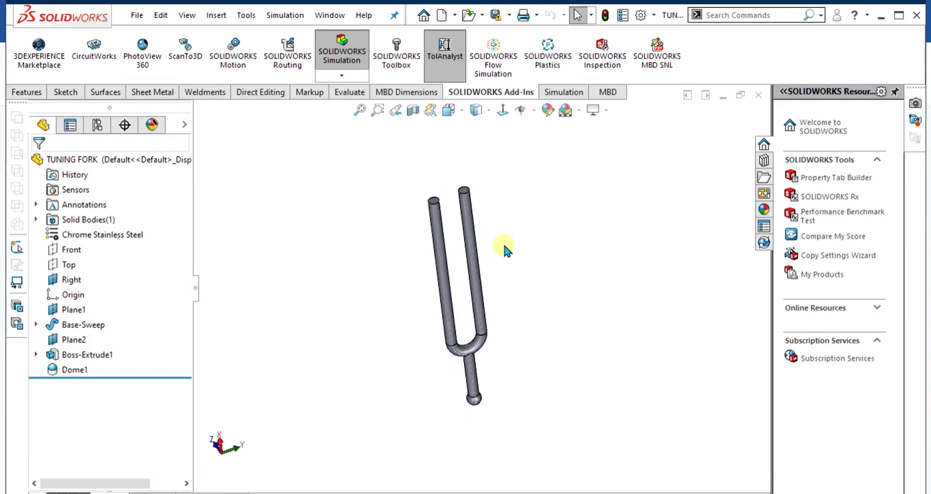
{"action": "key", "text": "Right"}
{"action": "key", "text": "Right"}
{"action": "key", "text": "Right"}
{"action": "key", "text": "Right"}
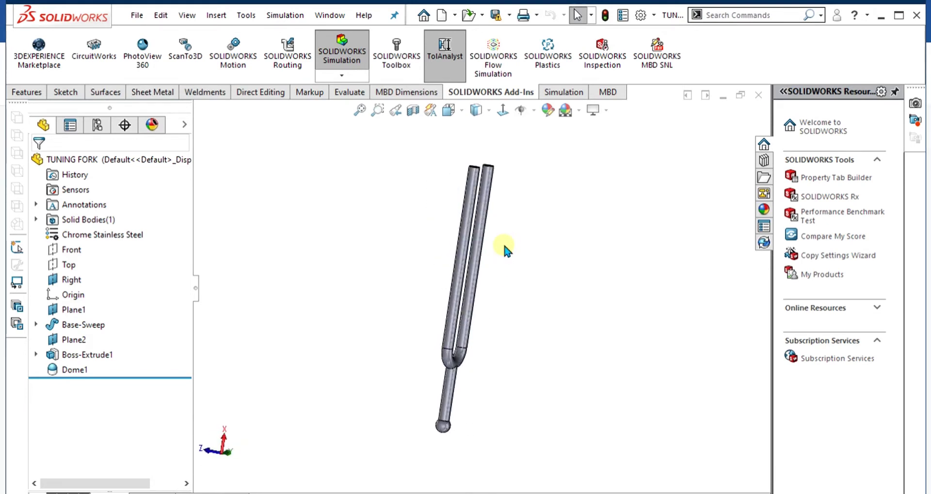
{"action": "key", "text": "Right"}
{"action": "key", "text": "Right"}
{"action": "key", "text": "Right"}
{"action": "key", "text": "Right"}
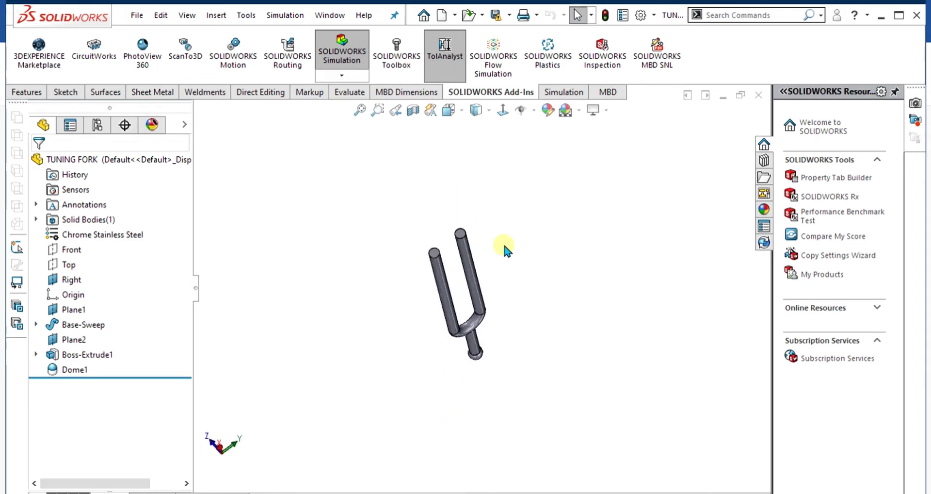
{"action": "key", "text": "Down"}
{"action": "key", "text": "Down"}
{"action": "key", "text": "Down"}
{"action": "key", "text": "Down"}
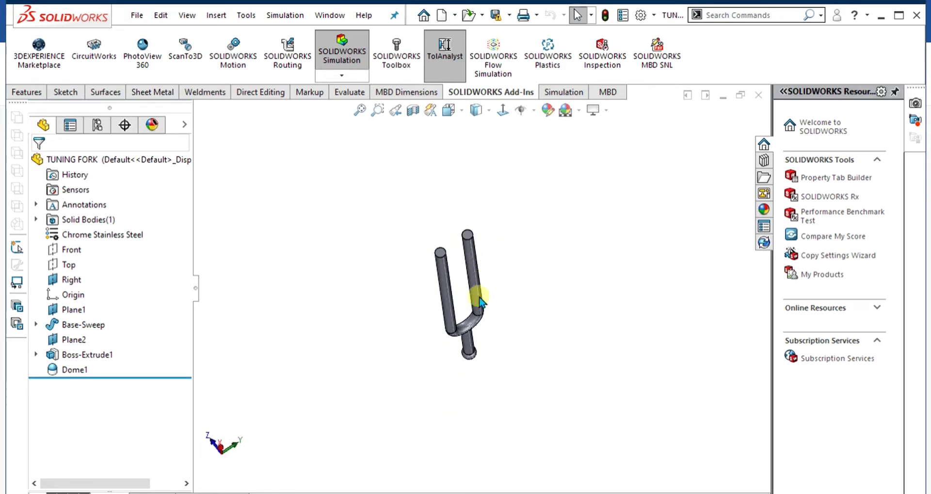
{"action": "key", "text": "Up"}
{"action": "key", "text": "Up"}
{"action": "key", "text": "Up"}
{"action": "key", "text": "Up"}
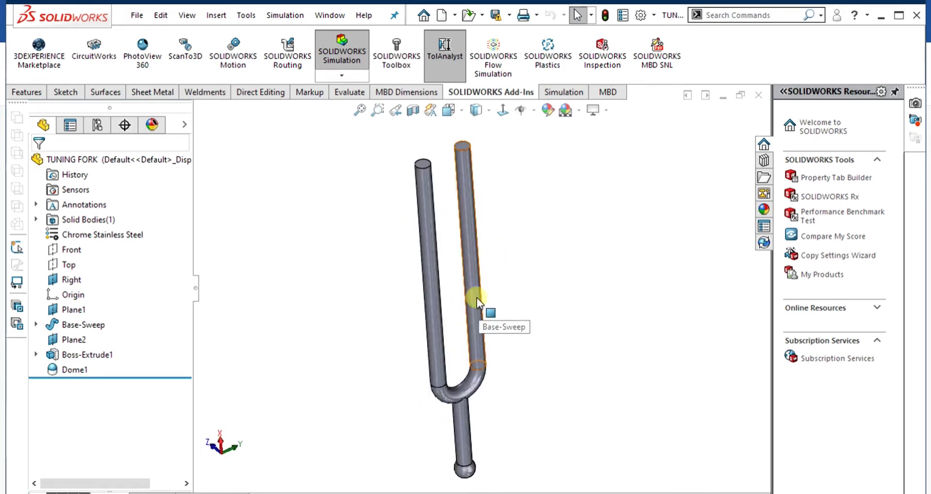
{"action": "left_click", "coordinate": [96, 234]}
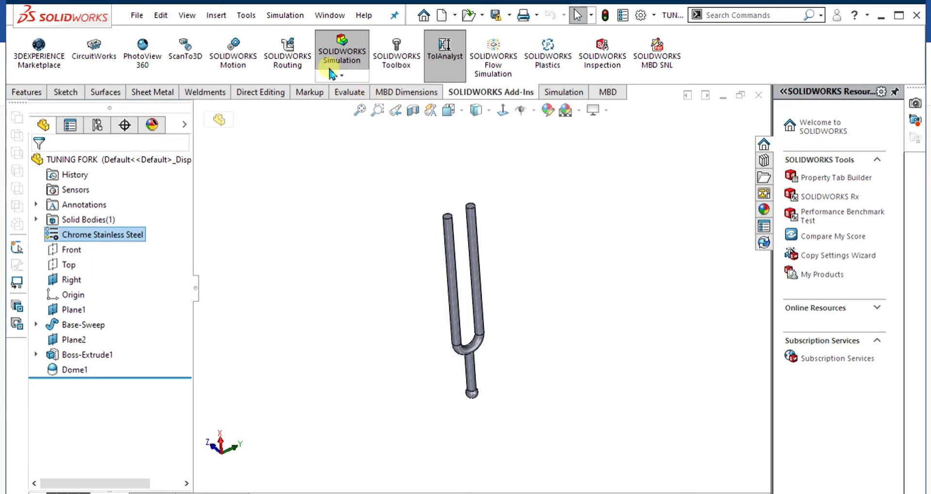
- Check which SOLIDWORKS Simulation add-in option is enabled for the session
{"action": "left_click", "coordinate": [343, 76]}
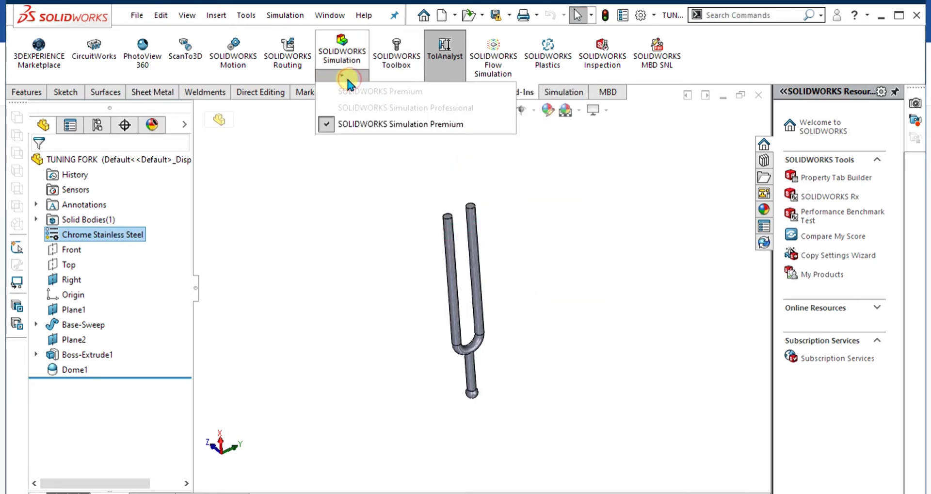
{"action": "left_click", "coordinate": [346, 78]}
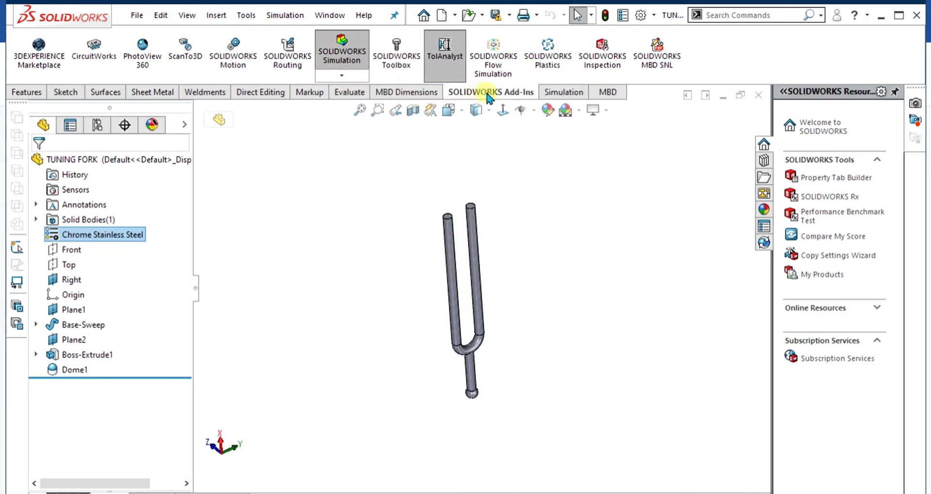
{"action": "left_click", "coordinate": [356, 75]}
{"action": "left_click", "coordinate": [394, 121]}
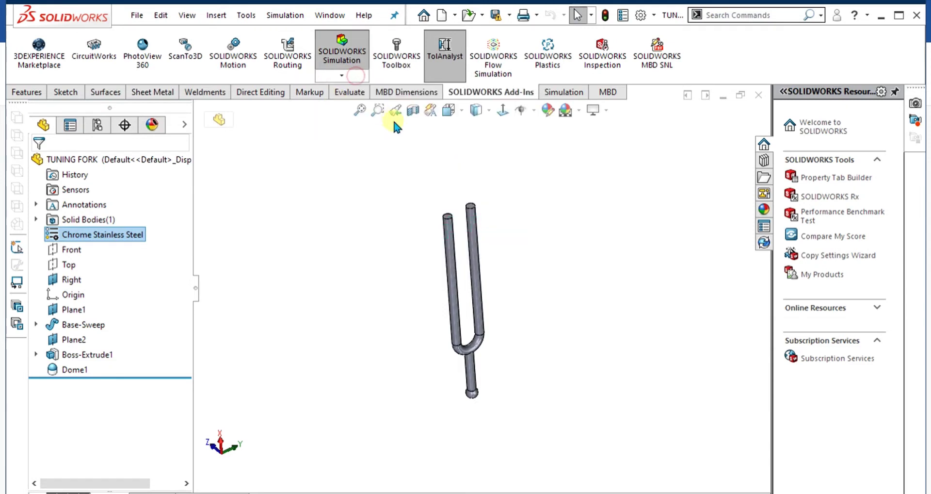
{"action": "left_click", "coordinate": [342, 73]}
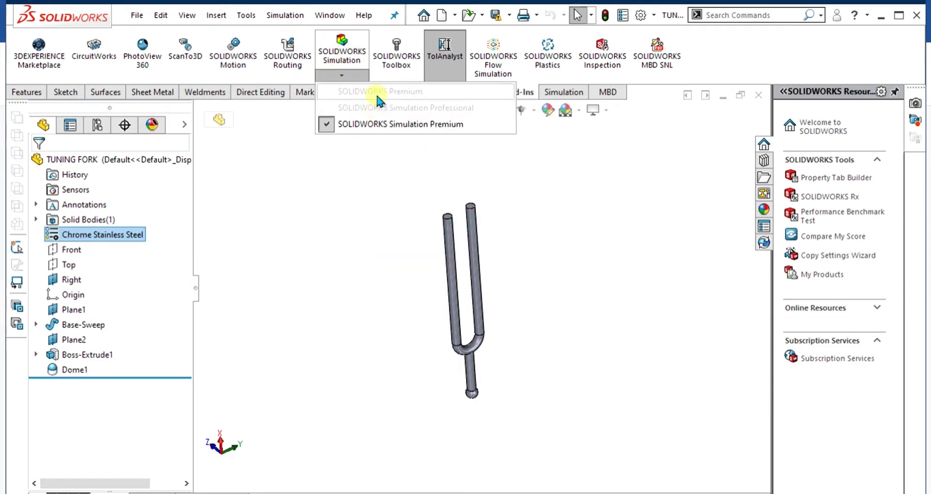
{"action": "left_click", "coordinate": [402, 124]}
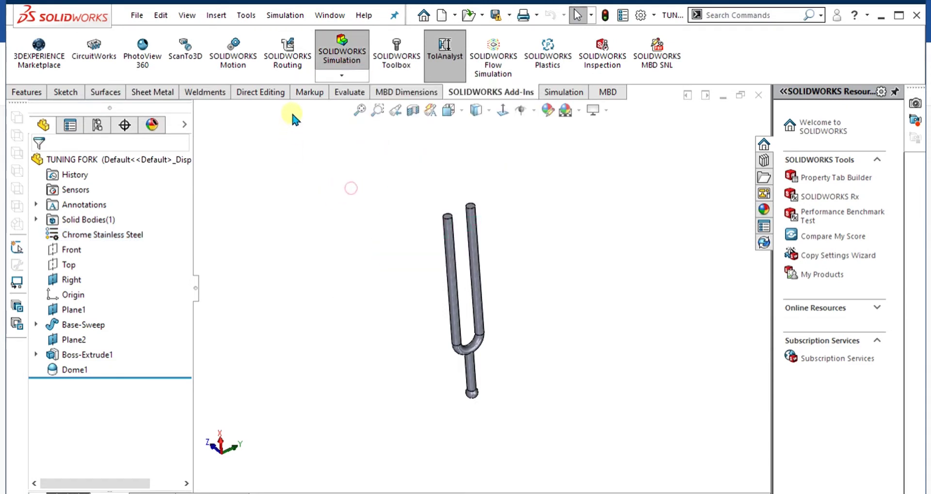
- Create a new Frequency simulation study named "Frequence of Tuning Fork"
{"action": "left_click", "coordinate": [551, 92]}
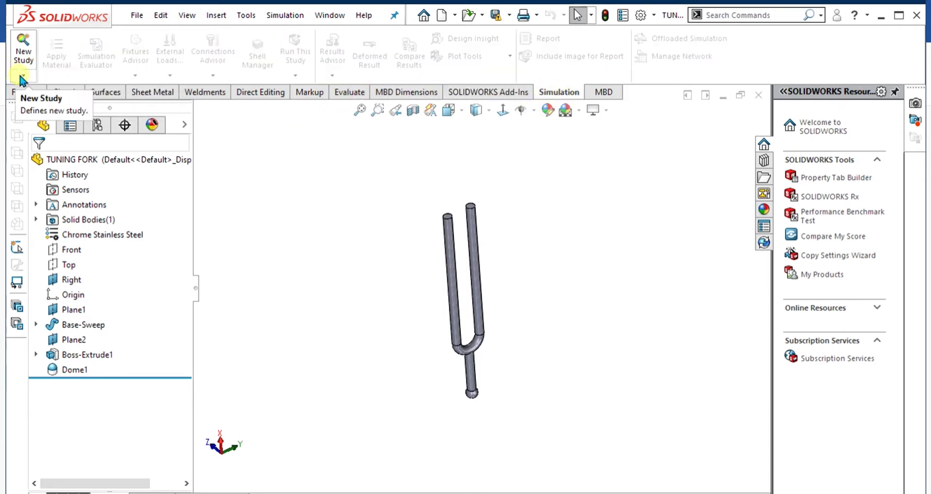
{"action": "left_click", "coordinate": [24, 56]}
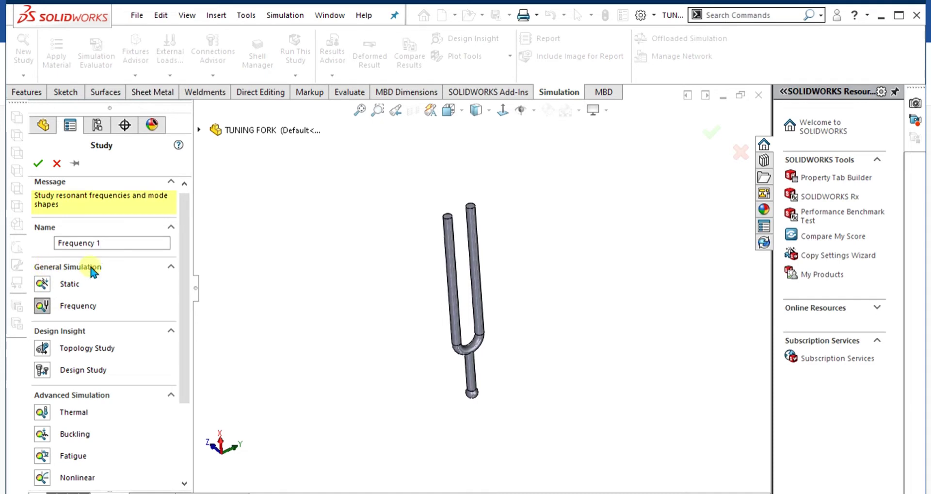
{"action": "left_click", "coordinate": [44, 307]}
{"action": "left_click", "coordinate": [116, 248]}
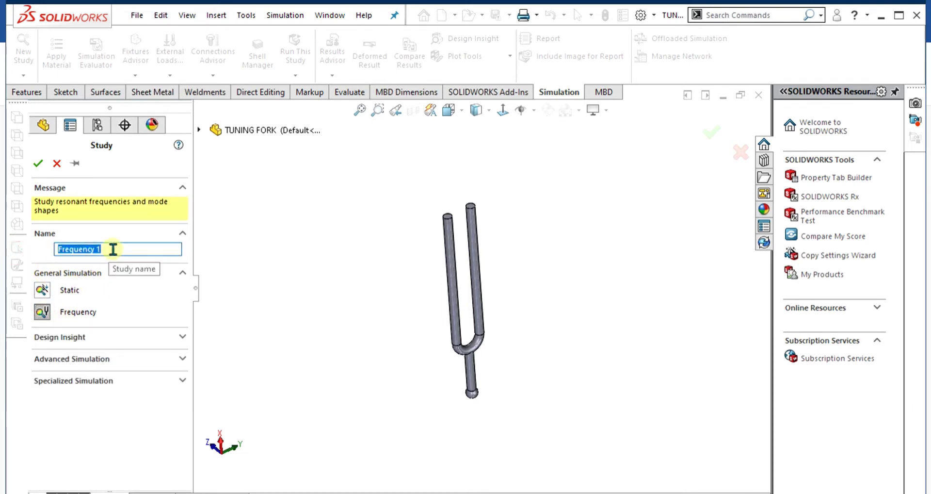
{"action": "type", "text": "Frequence"}
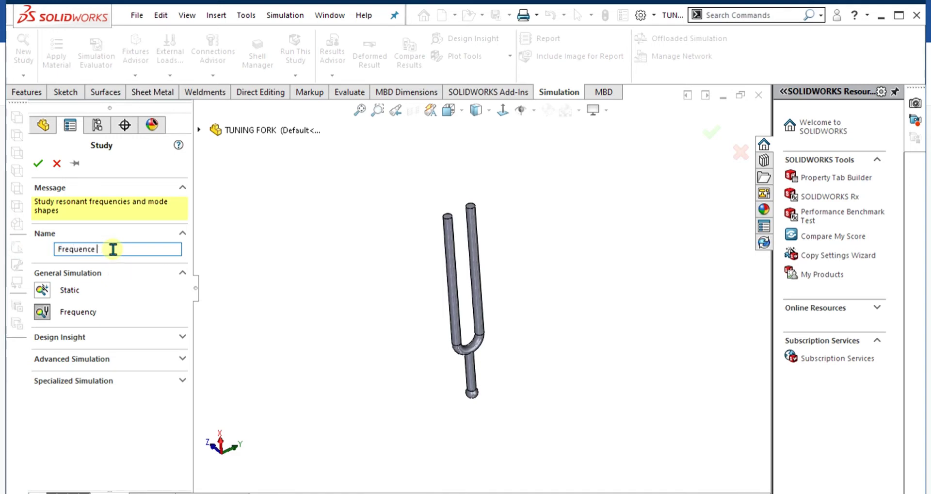
{"action": "type", "text": " of Tuning Fork"}
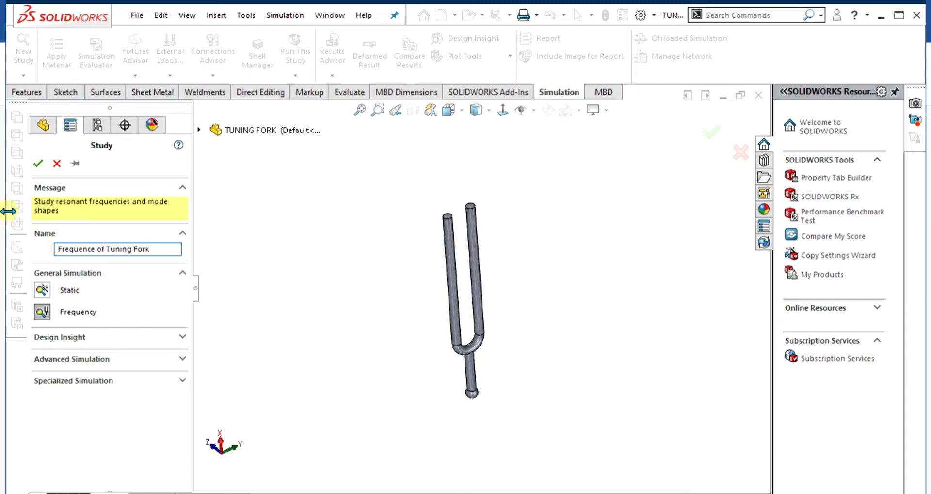
{"action": "left_click", "coordinate": [38, 163]}
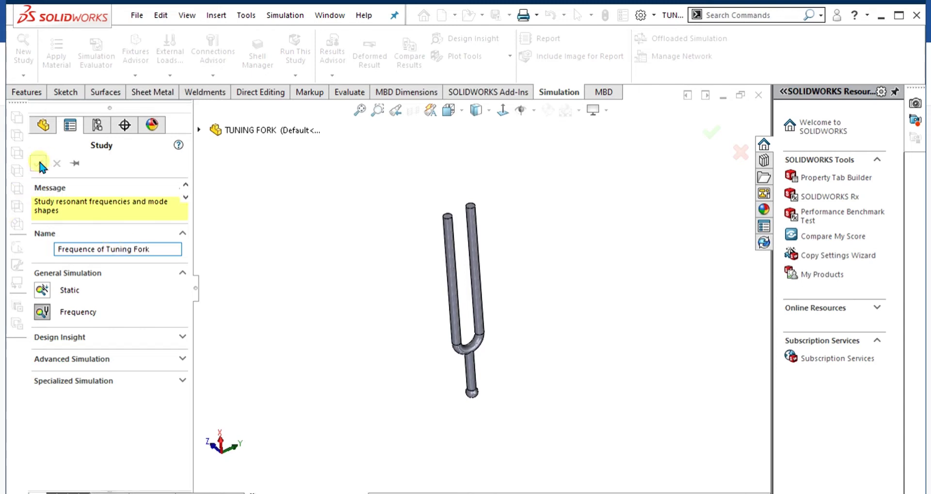
{"action": "left_click", "coordinate": [748, 476]}
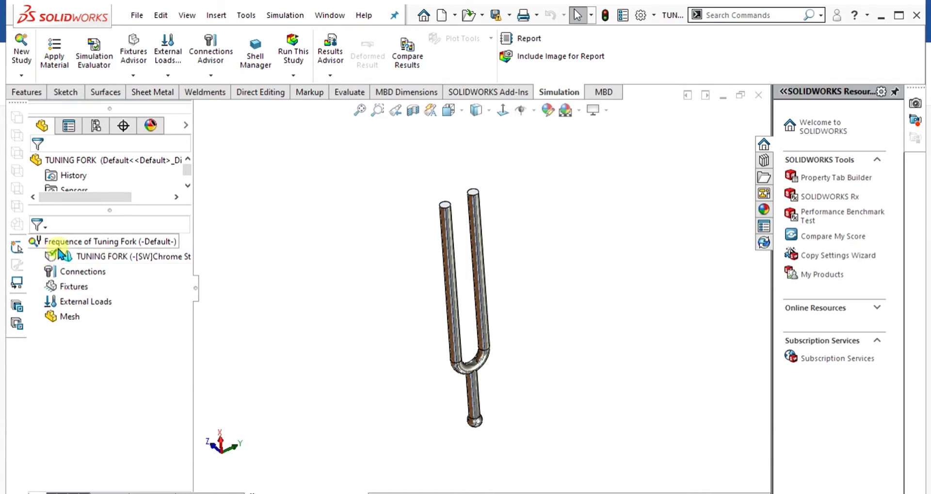
{"action": "right_click", "coordinate": [102, 257]}
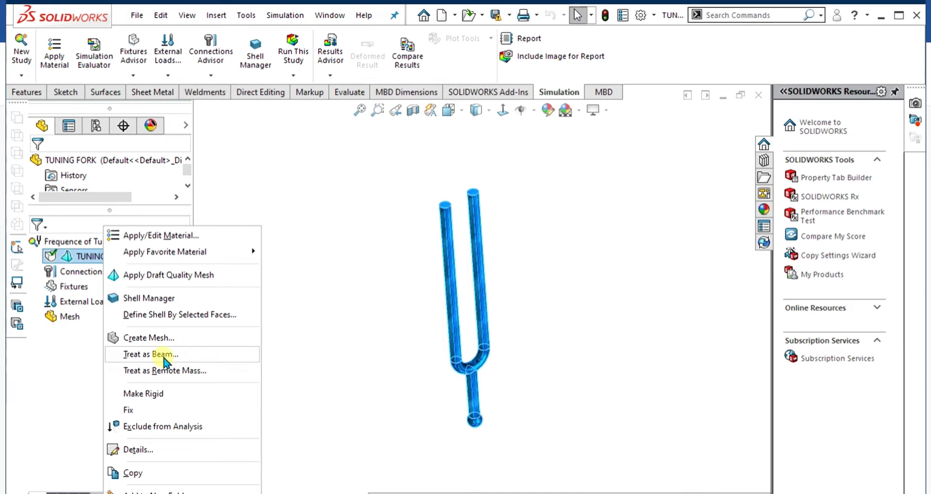
{"action": "left_click", "coordinate": [71, 347]}
- Keep the number of frequencies at 5 in the frequency study's properties and accept the settings
{"action": "right_click", "coordinate": [59, 243]}
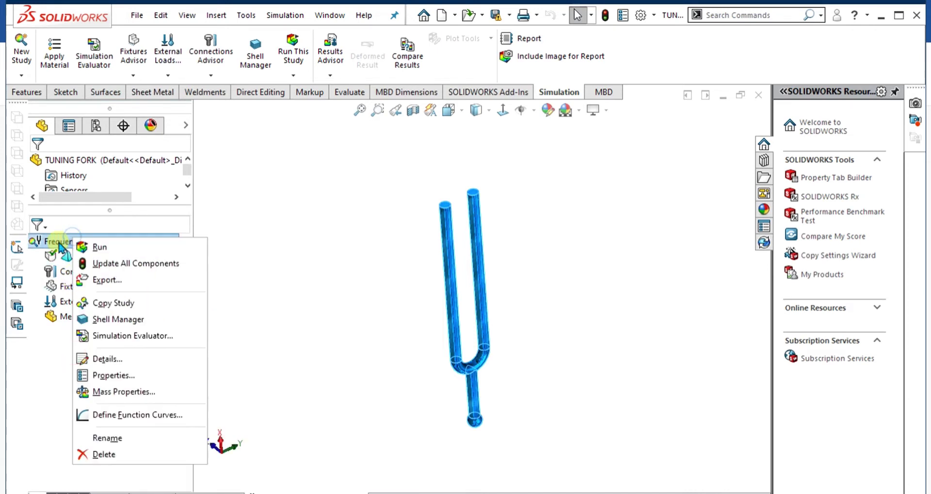
{"action": "left_click", "coordinate": [116, 375]}
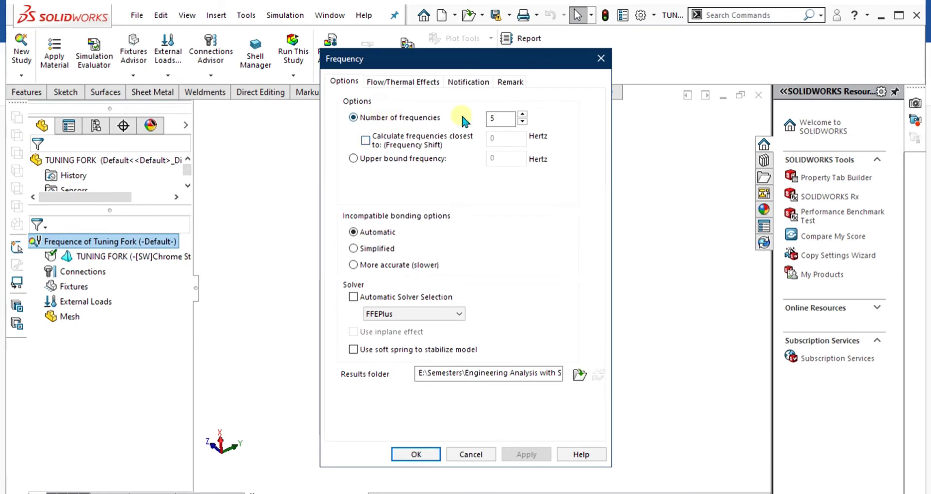
{"action": "double_click", "coordinate": [498, 122]}
{"action": "key", "text": "BackSpace"}
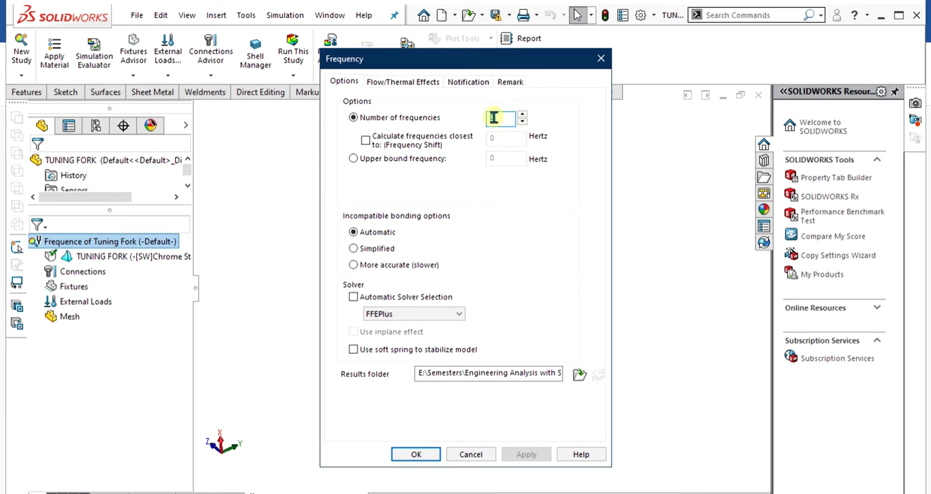
{"action": "double_click", "coordinate": [496, 118]}
{"action": "left_click", "coordinate": [416, 453]}
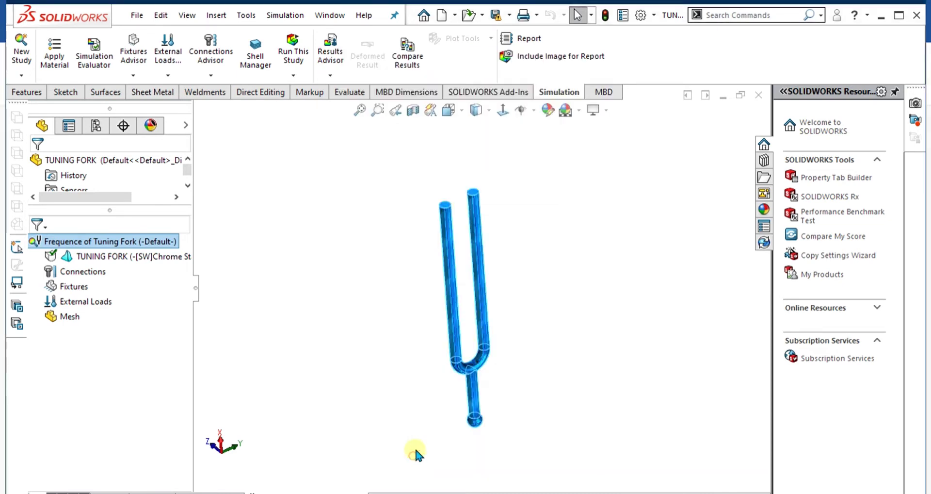
- Add a Fixed Geometry fixture to the spherical face at the bottom end of the tuning fork's stem
{"action": "right_click", "coordinate": [68, 286]}
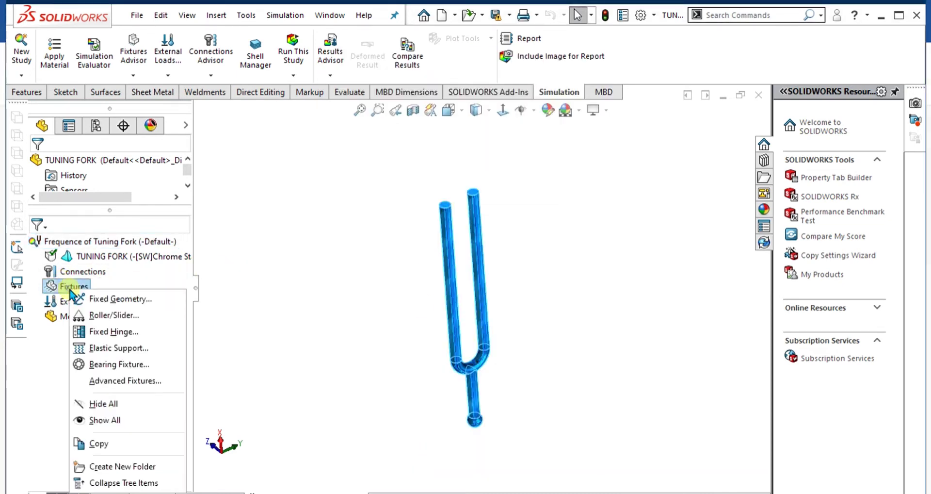
{"action": "left_click", "coordinate": [114, 297]}
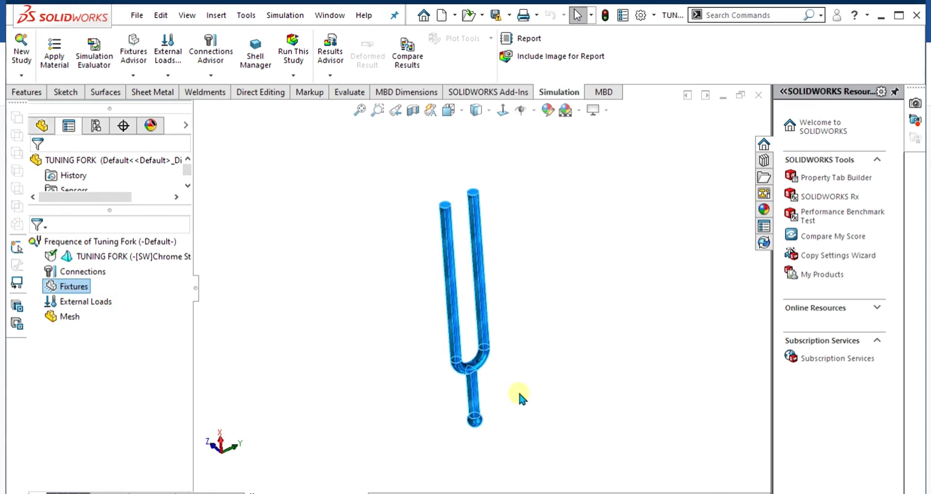
{"action": "scroll", "coordinate": [504, 390], "scroll_direction": "down", "scroll_amount": 10}
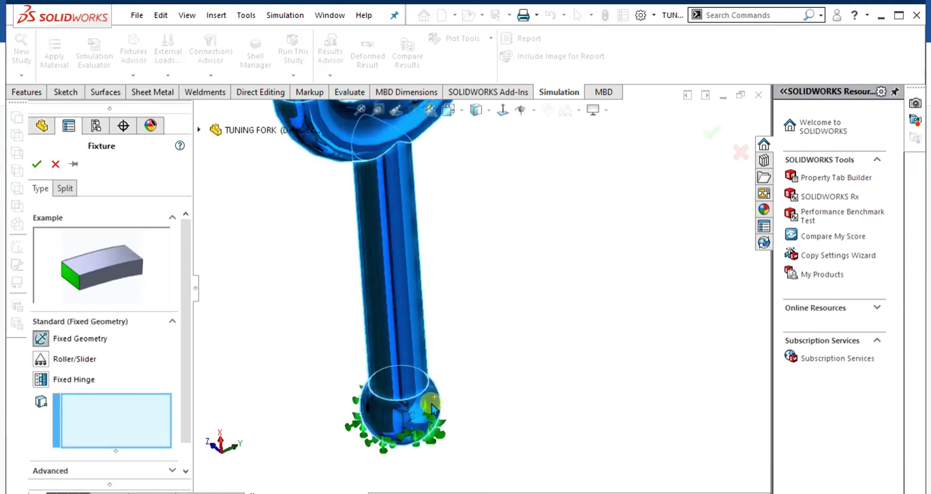
{"action": "left_click", "coordinate": [418, 412]}
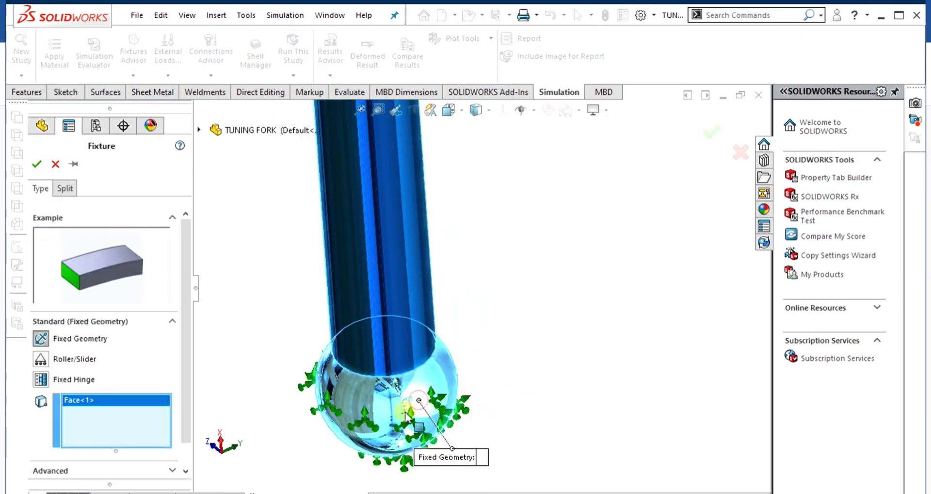
{"action": "scroll", "coordinate": [418, 412], "scroll_direction": "up", "scroll_amount": 10}
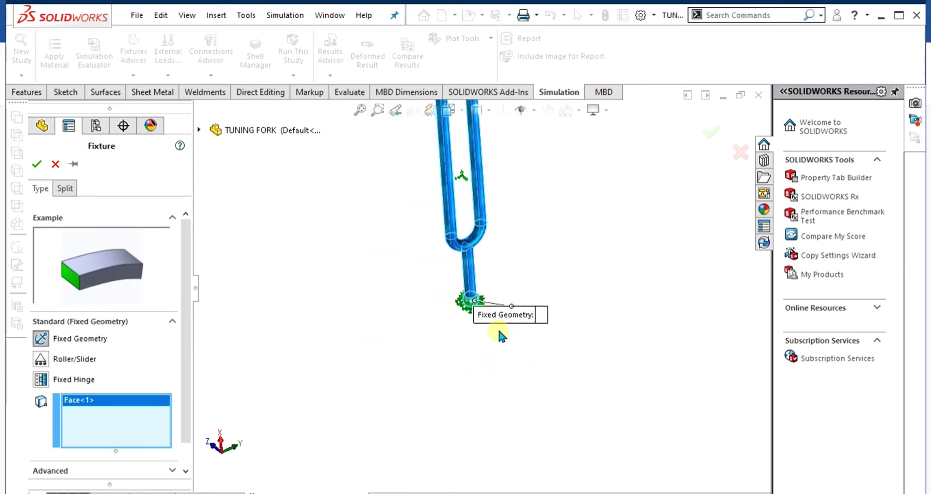
{"action": "scroll", "coordinate": [478, 373], "scroll_direction": "down", "scroll_amount": 8}
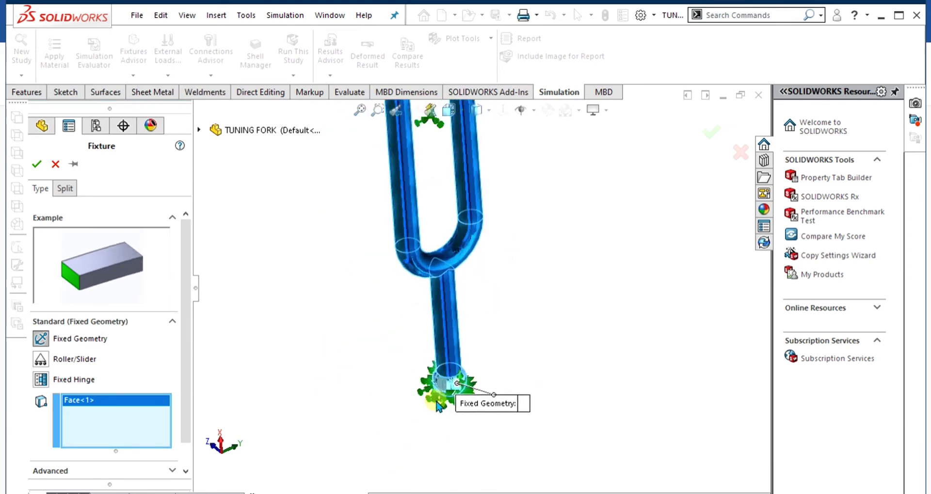
{"action": "scroll", "coordinate": [546, 310], "scroll_direction": "up", "scroll_amount": 10}
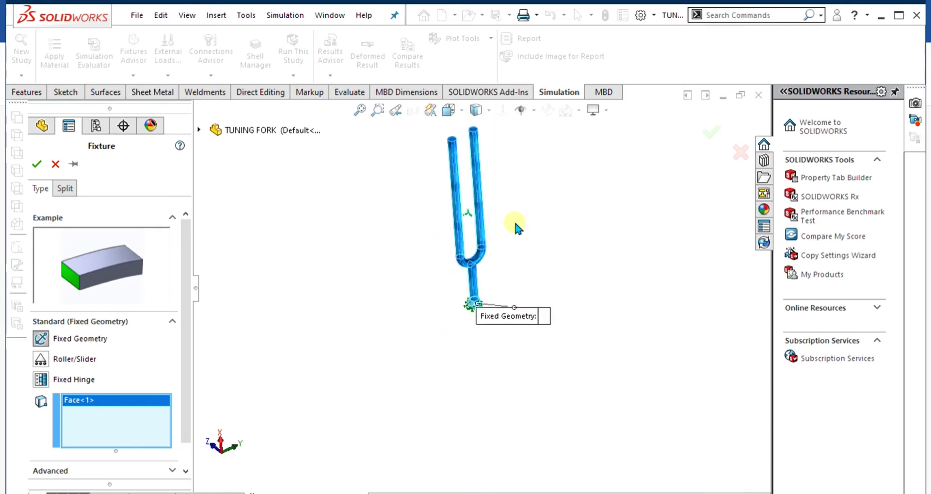
{"action": "scroll", "coordinate": [496, 161], "scroll_direction": "down", "scroll_amount": 5}
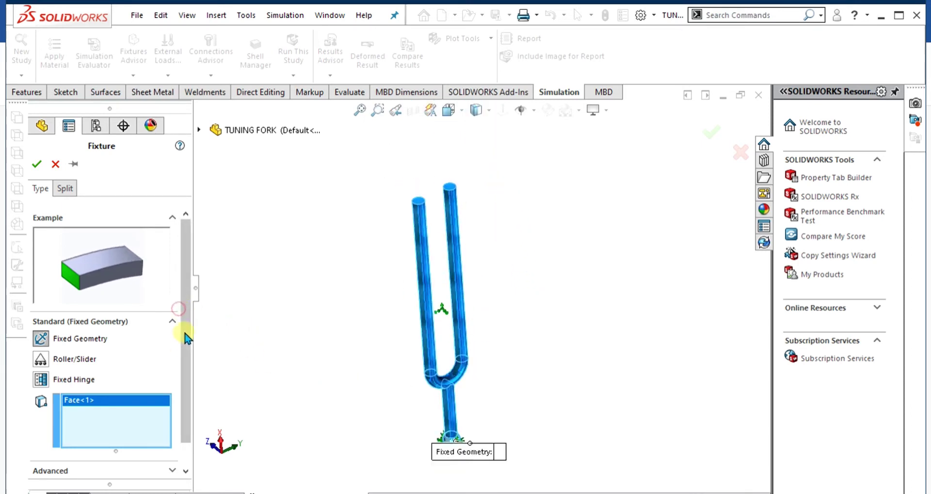
{"action": "left_click_drag", "start_coordinate": [184, 333], "coordinate": [184, 355]}
{"action": "left_click", "coordinate": [36, 164]}
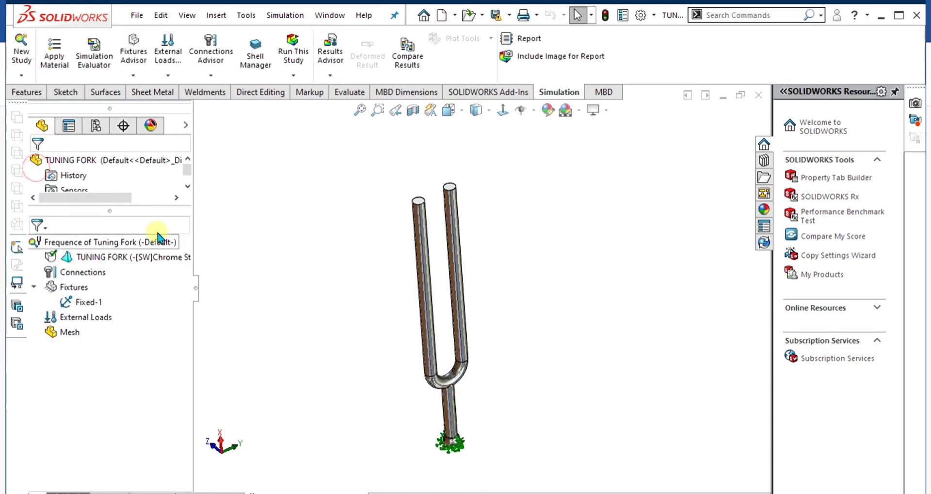
- Begin creating the mesh with custom mesh parameters enabled and the blended curvature-based mesh type selected
{"action": "right_click", "coordinate": [61, 335]}
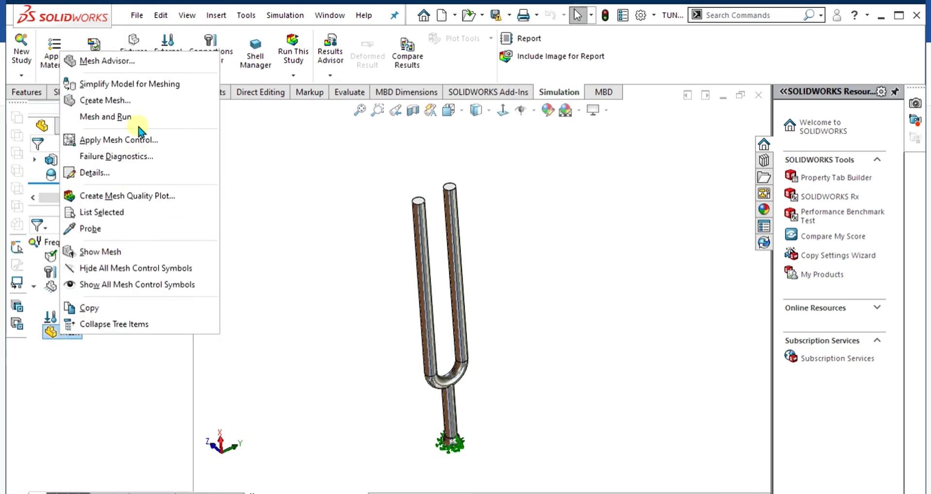
{"action": "left_click", "coordinate": [125, 100]}
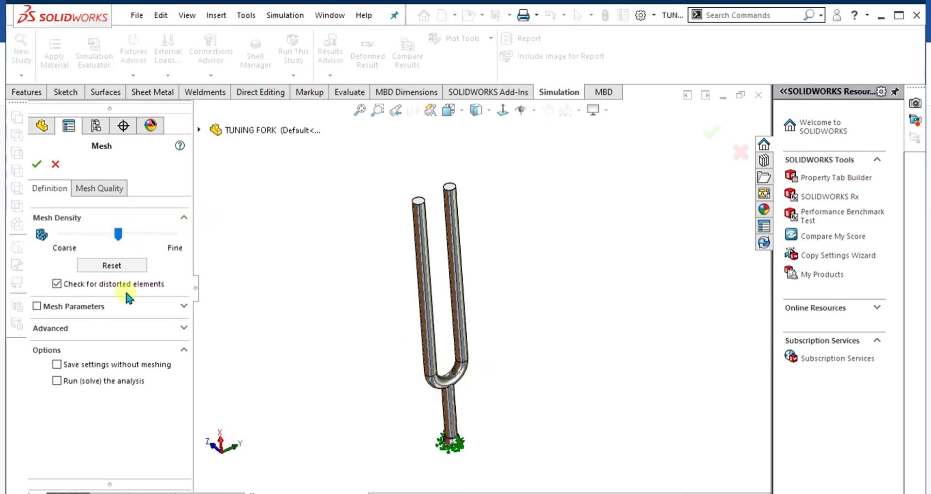
{"action": "left_click", "coordinate": [36, 305]}
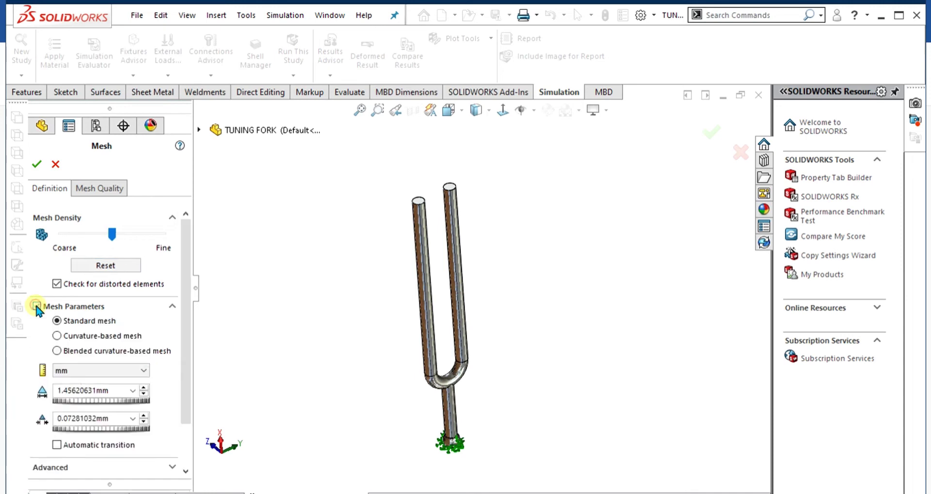
{"action": "left_click_drag", "start_coordinate": [186, 265], "coordinate": [183, 299]}
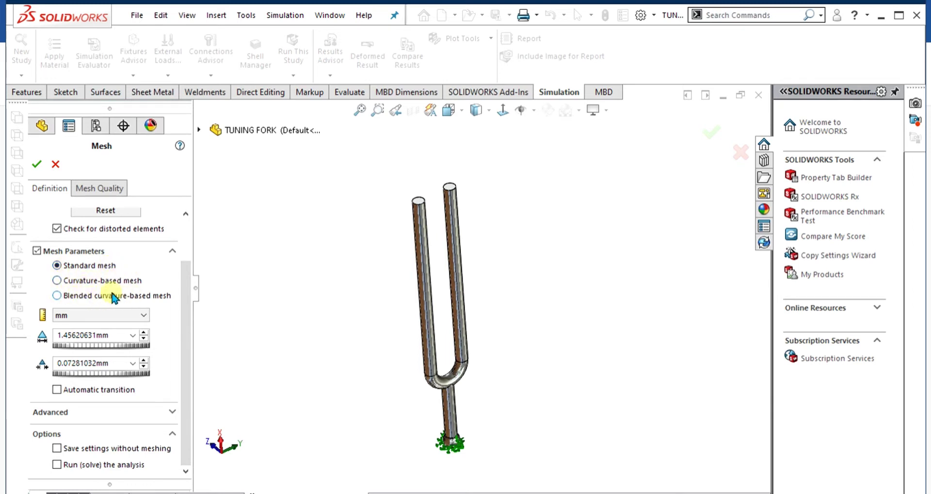
{"action": "left_click", "coordinate": [75, 295]}
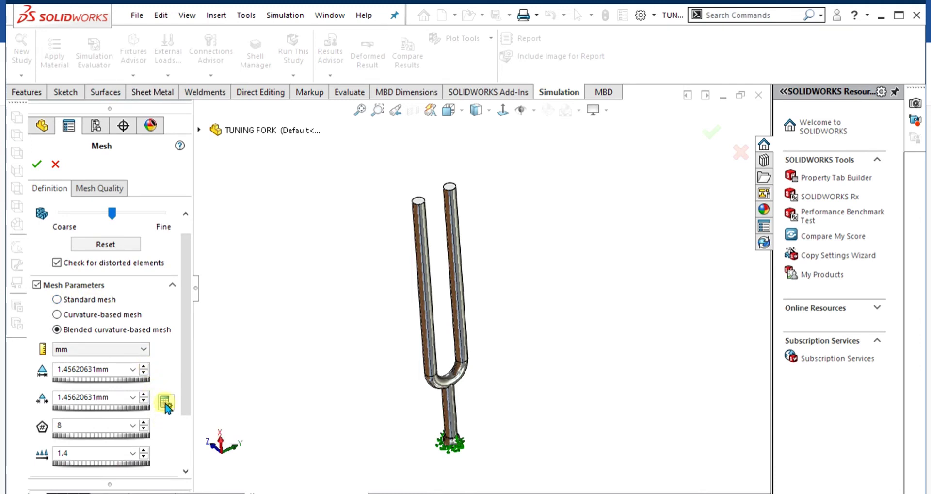
- Calculate the minimum element size from the geometry's minimum radius of curvature and apply it to both element sizes
{"action": "left_click", "coordinate": [165, 403]}
{"action": "left_click", "coordinate": [427, 229]}
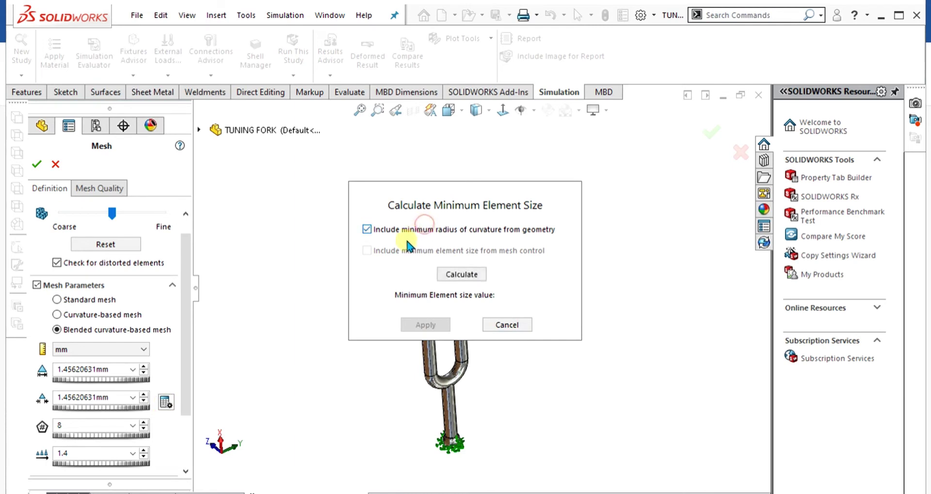
{"action": "left_click", "coordinate": [461, 274]}
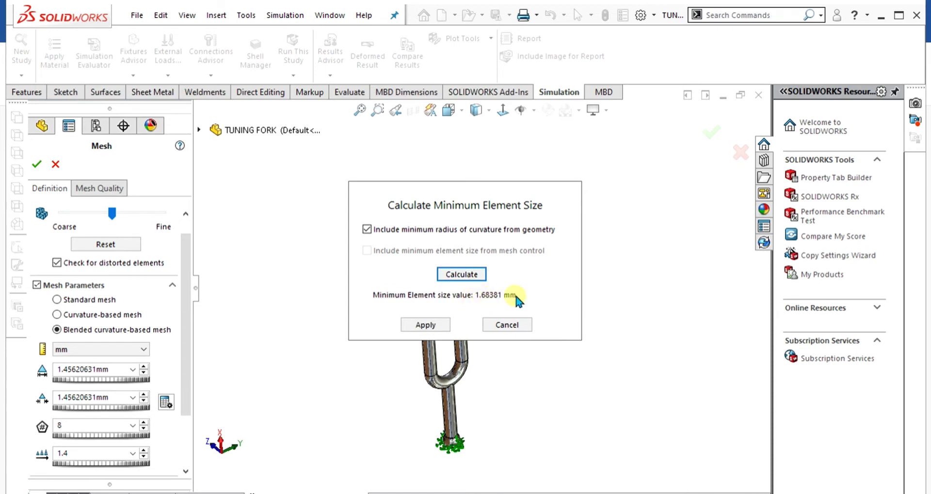
{"action": "left_click", "coordinate": [426, 324]}
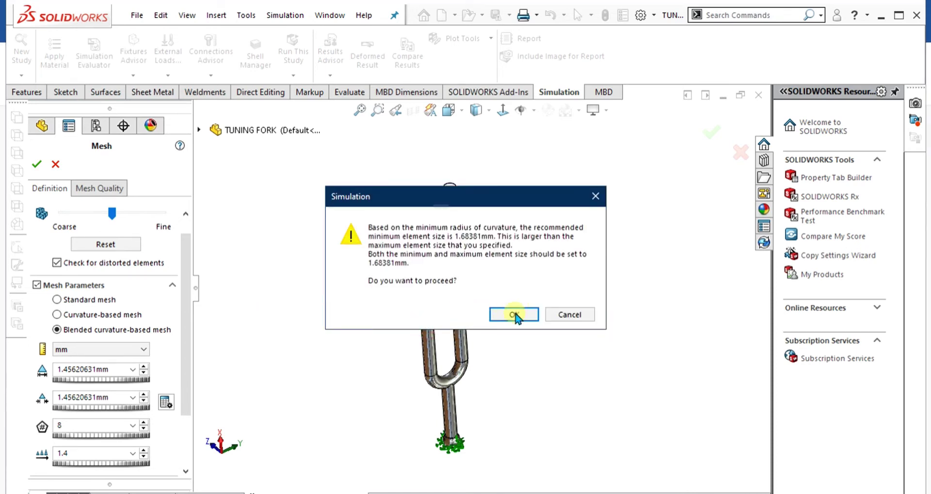
{"action": "left_click", "coordinate": [514, 314]}
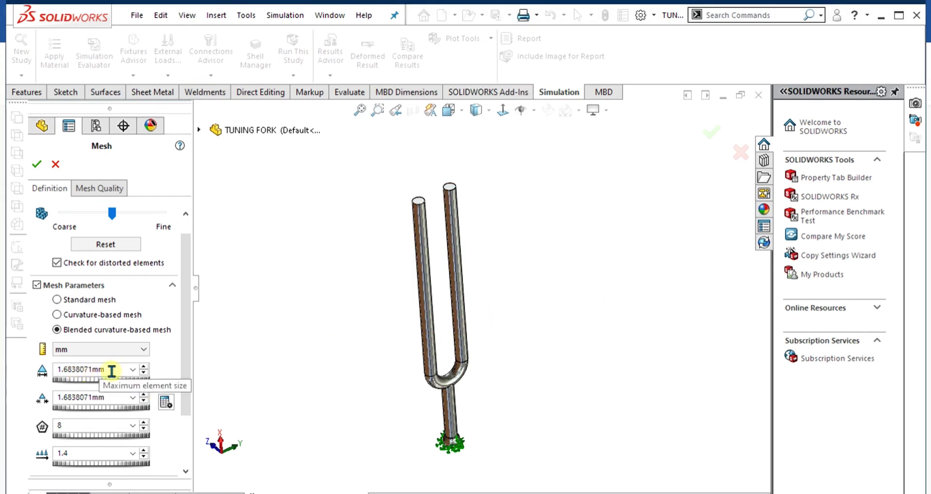
- Shift the mesh density slightly toward fine, to an element size of about 1.29 mm
{"action": "scroll", "coordinate": [186, 325], "scroll_direction": "down", "scroll_amount": 4}
{"action": "scroll", "coordinate": [183, 369], "scroll_direction": "up", "scroll_amount": 5}
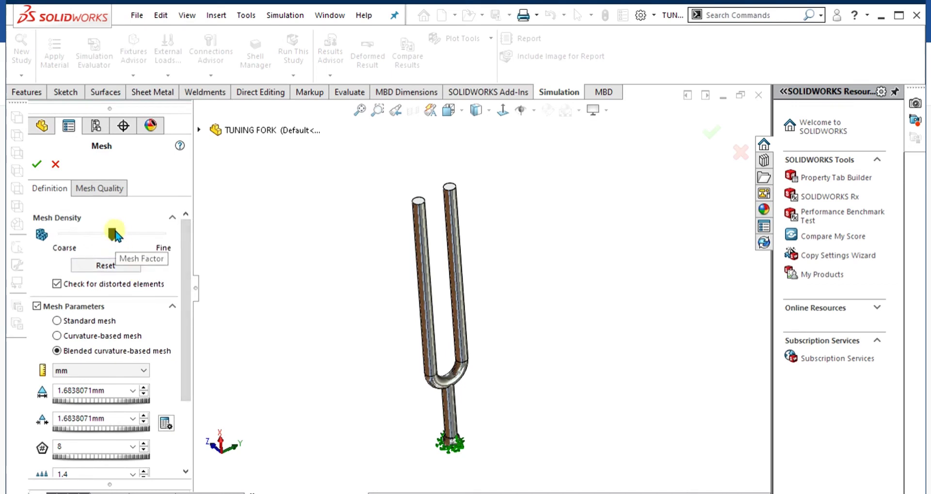
{"action": "mouse_move", "coordinate": [139, 233]}
{"action": "left_mouse_down"}
{"action": "mouse_move", "coordinate": [152, 234]}
{"action": "mouse_move", "coordinate": [124, 232]}
{"action": "left_mouse_up"}
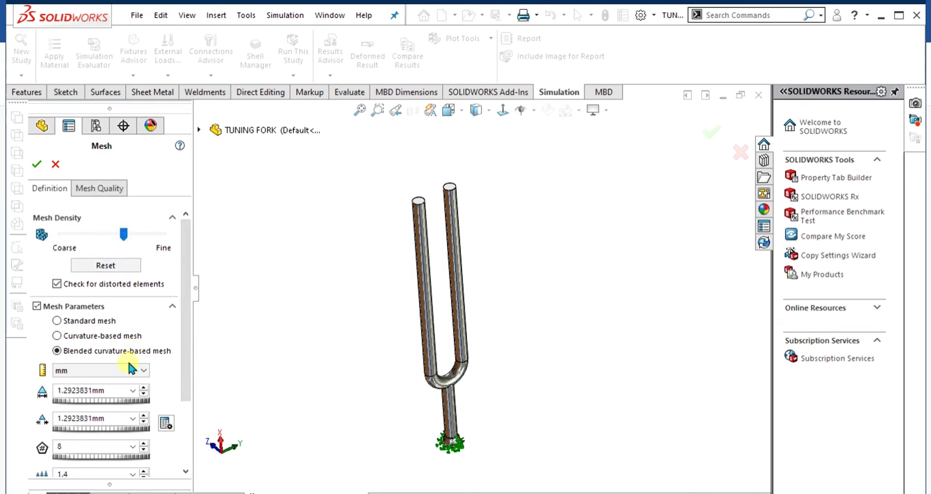
- Set the maximum and minimum element sizes to 1.60 mm and generate the mesh
{"action": "left_click", "coordinate": [111, 390]}
{"action": "type", "text": "1.60mm"}
{"action": "left_click", "coordinate": [105, 418]}
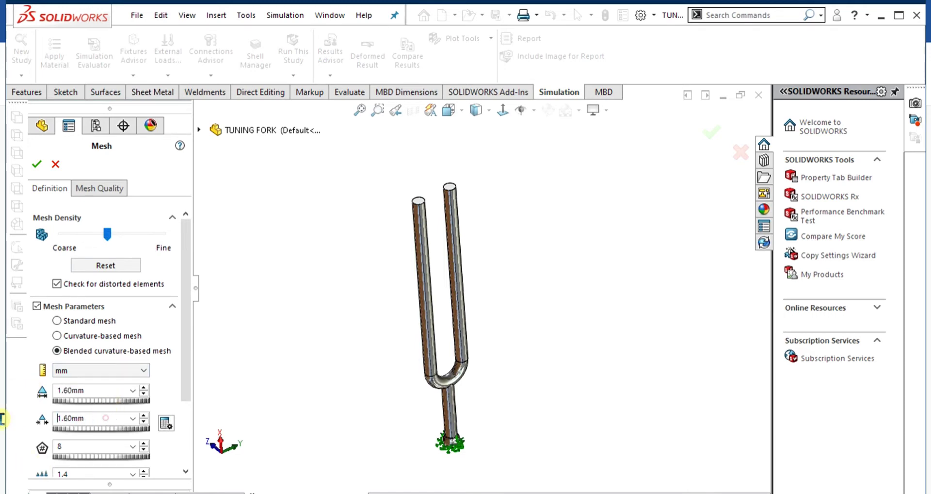
{"action": "left_click", "coordinate": [35, 163]}
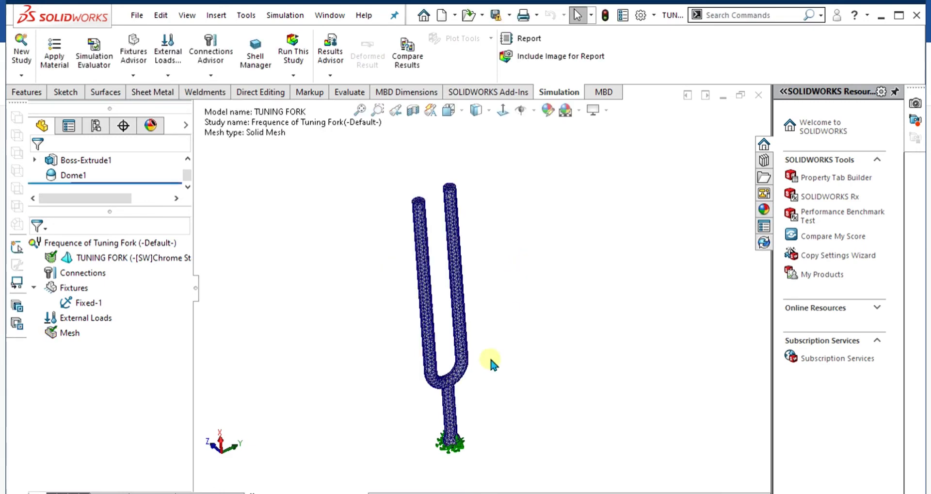
- Create a mesh quality plot of the tuning fork mesh that displays the aspect ratio
{"action": "scroll", "coordinate": [465, 360], "scroll_direction": "down", "scroll_amount": 3}
{"action": "scroll", "coordinate": [465, 359], "scroll_direction": "up", "scroll_amount": 3}
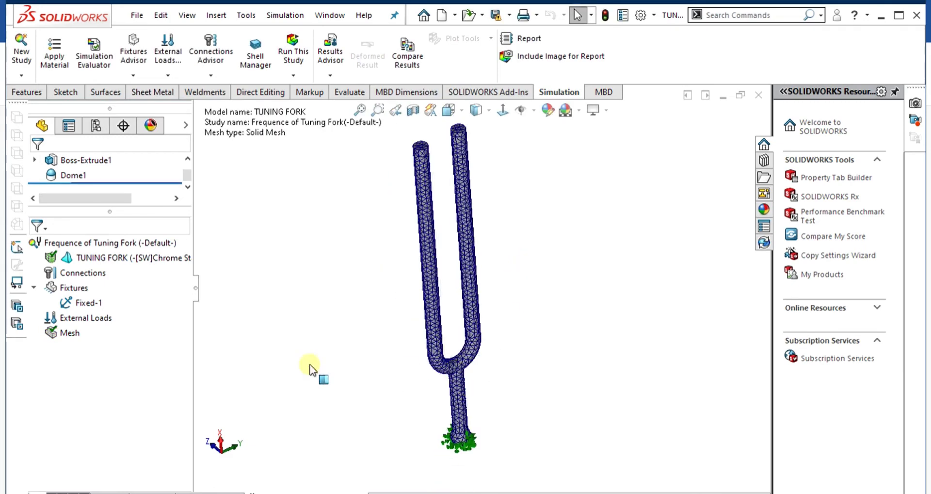
{"action": "right_click", "coordinate": [74, 333]}
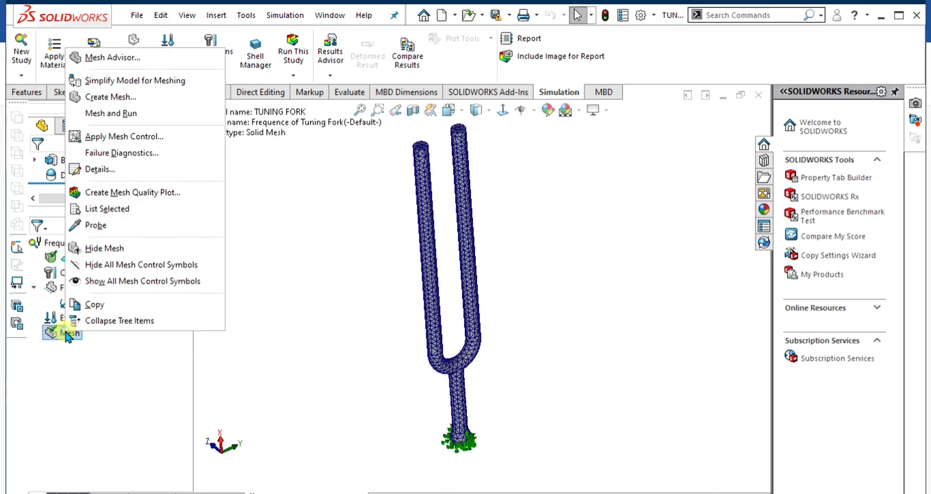
{"action": "left_click", "coordinate": [121, 194]}
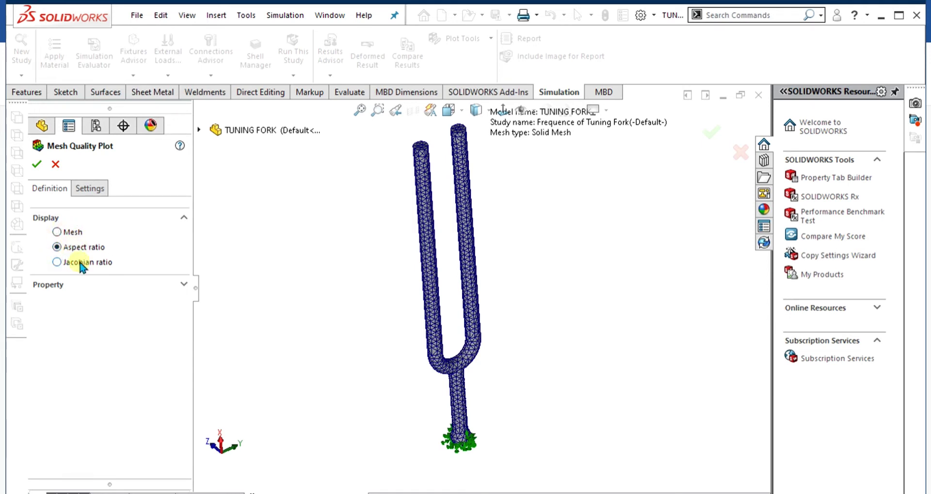
{"action": "left_click", "coordinate": [76, 263]}
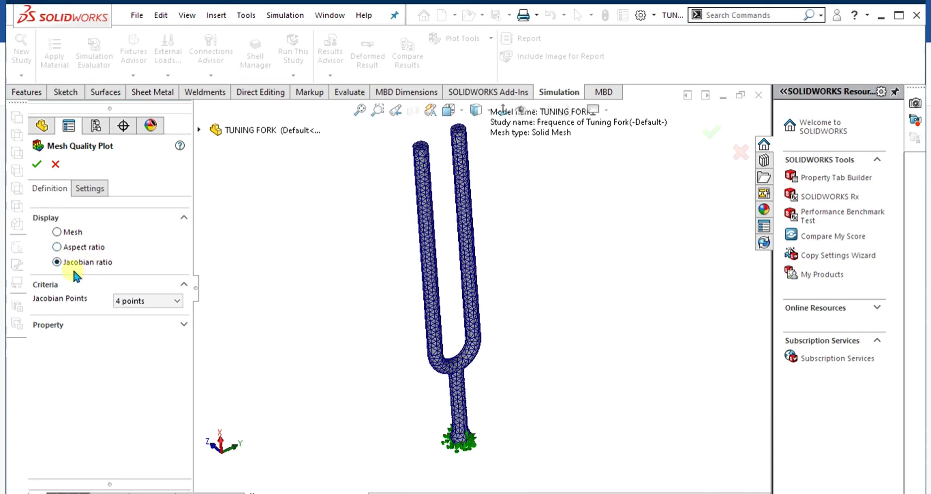
{"action": "left_click", "coordinate": [76, 248]}
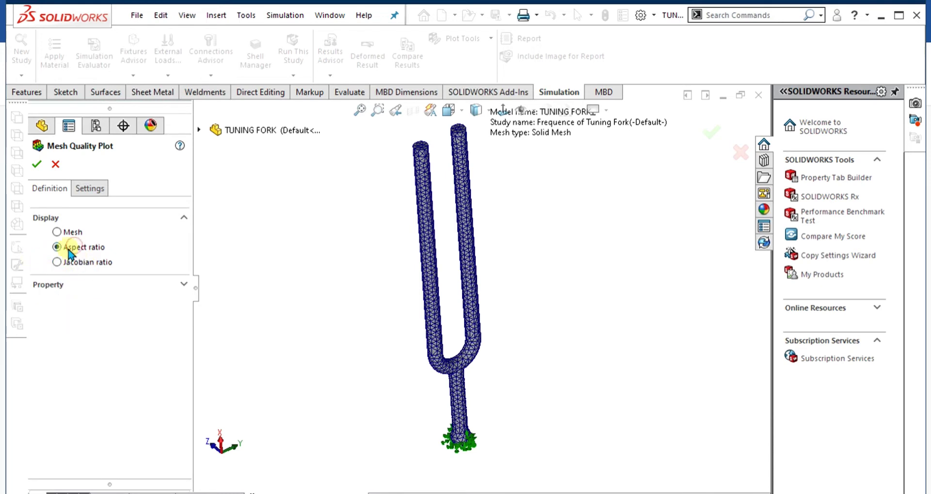
{"action": "left_click", "coordinate": [37, 164]}
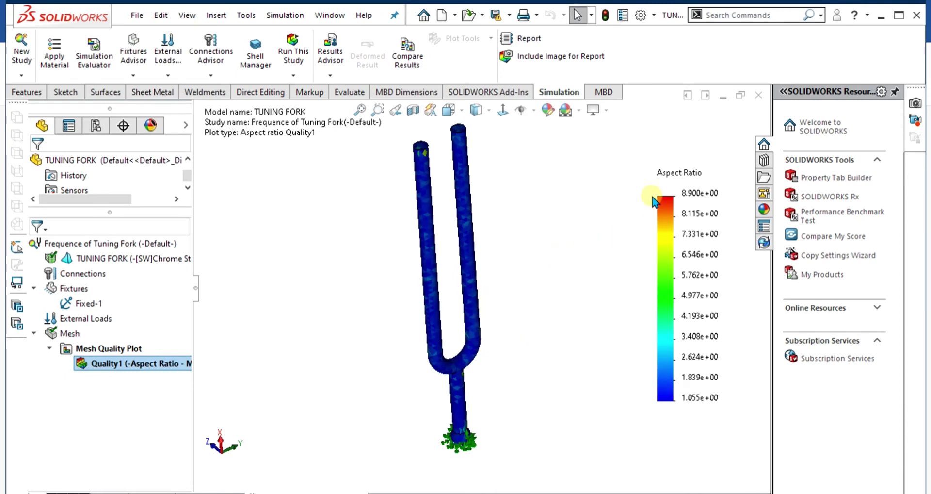
- Examine the aspect ratio plot up close at the stem, the fork bend, the fixed ball end and the prong tips
{"action": "scroll", "coordinate": [475, 393], "scroll_direction": "down", "scroll_amount": 10}
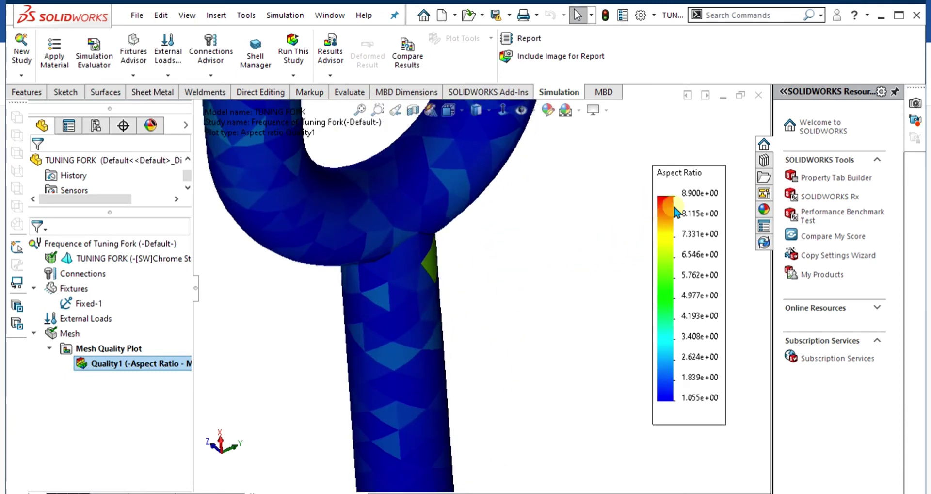
{"action": "middle_click_drag", "start_coordinate": [532, 259], "coordinate": [633, 351]}
{"action": "scroll", "coordinate": [515, 309], "scroll_direction": "up", "scroll_amount": 6}
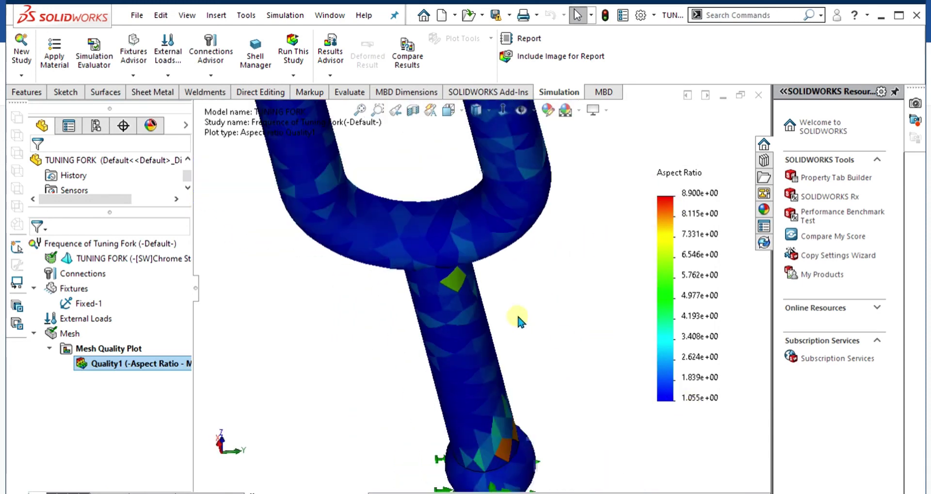
{"action": "middle_click_drag", "start_coordinate": [495, 292], "coordinate": [394, 348]}
{"action": "scroll", "coordinate": [373, 364], "scroll_direction": "down", "scroll_amount": 5}
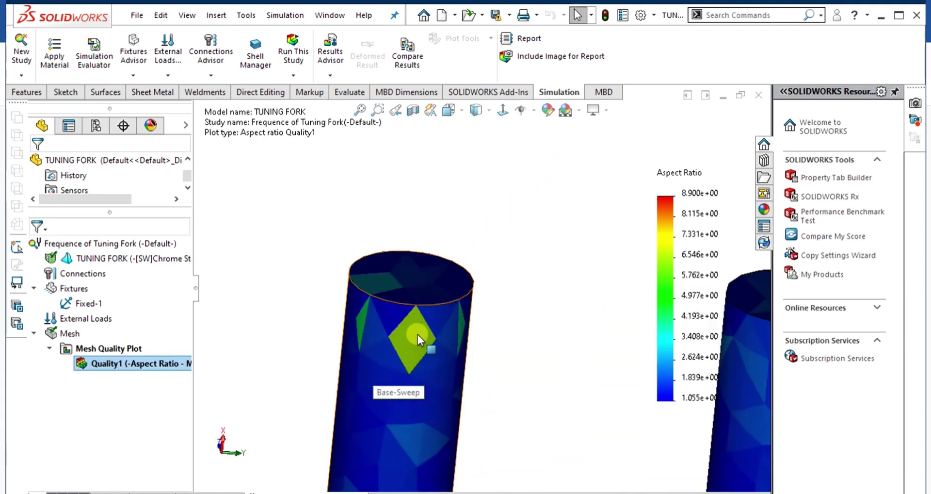
- Inspect the elements with high aspect ratio at the prong tip, below the fork bend and where the stem meets the ball end
{"action": "scroll", "coordinate": [449, 380], "scroll_direction": "up", "scroll_amount": 10}
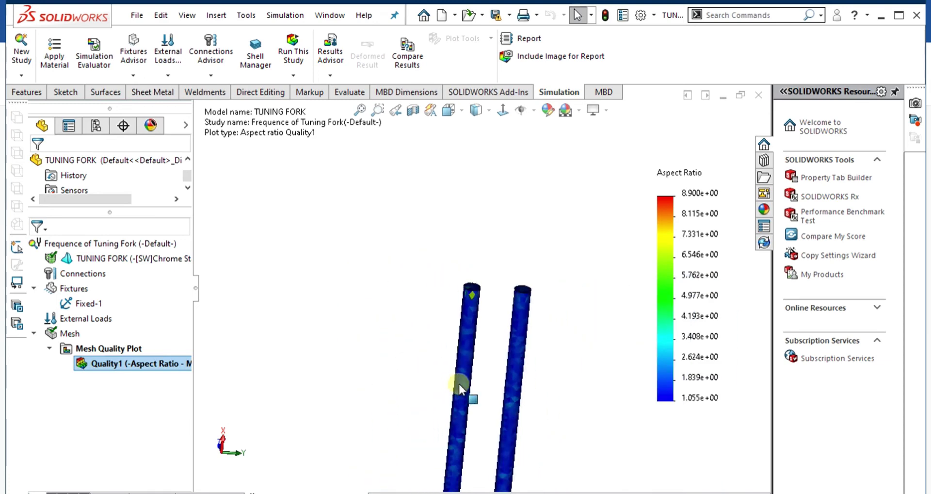
{"action": "scroll", "coordinate": [470, 401], "scroll_direction": "down", "scroll_amount": 10}
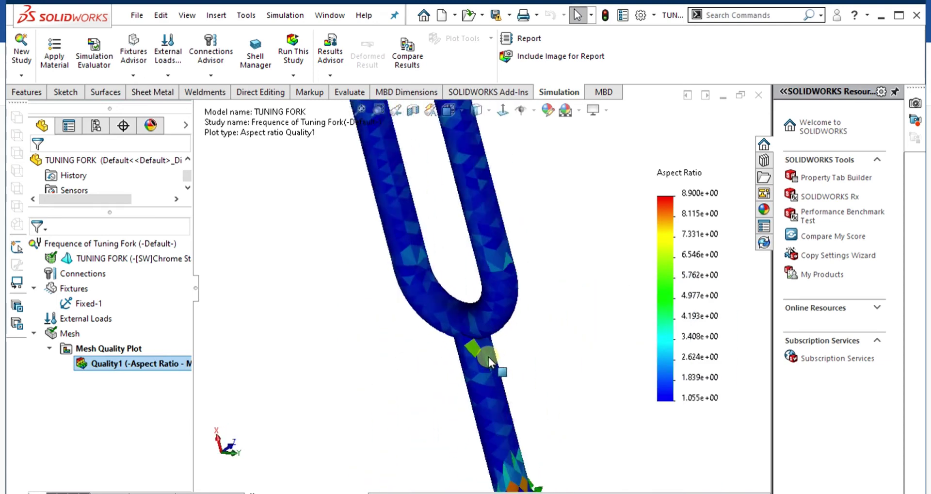
{"action": "scroll", "coordinate": [511, 390], "scroll_direction": "down", "scroll_amount": 8}
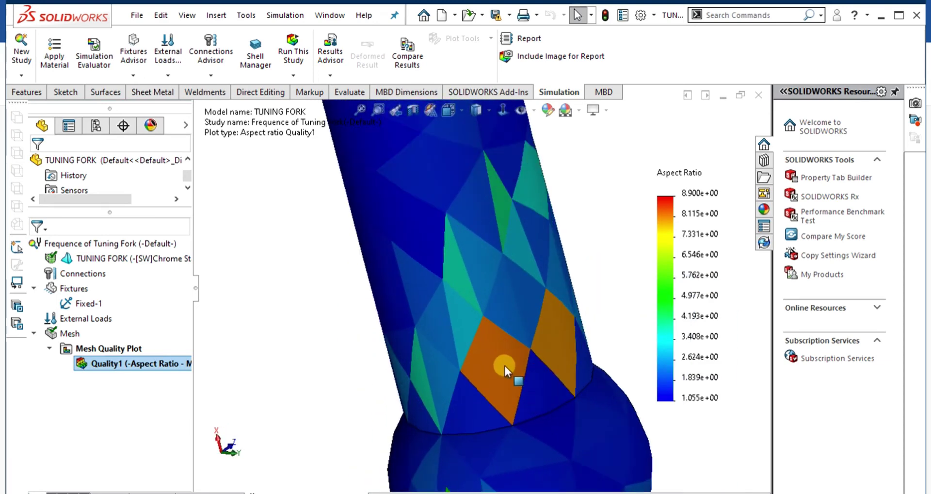
{"action": "left_click", "coordinate": [505, 372]}
{"action": "scroll", "coordinate": [505, 372], "scroll_direction": "up", "scroll_amount": 8}
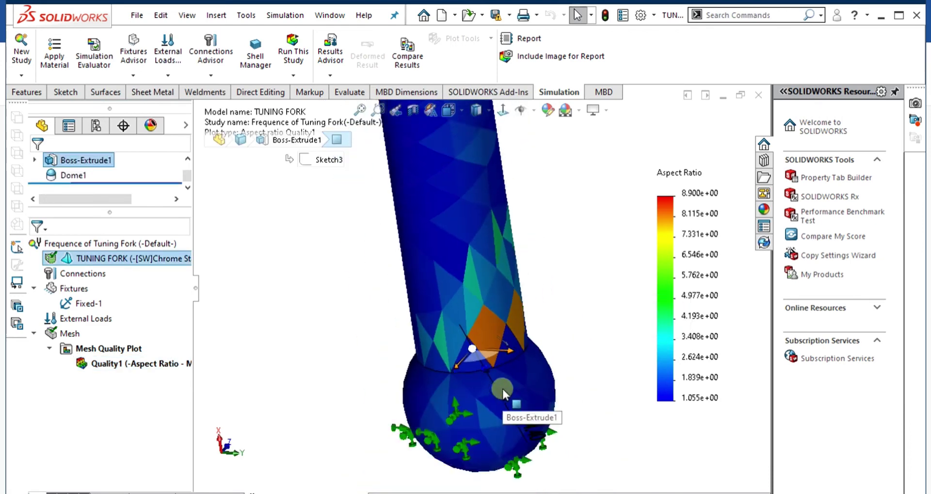
{"action": "left_click", "coordinate": [542, 280]}
{"action": "scroll", "coordinate": [542, 280], "scroll_direction": "up", "scroll_amount": 5}
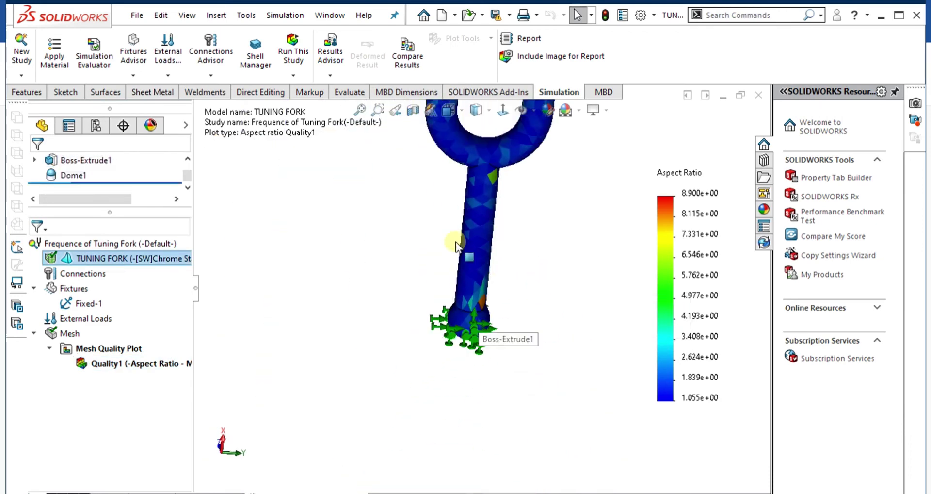
- Review the mesh details for element sizes, node and element totals, aspect ratio percentages and distorted elements
{"action": "right_click", "coordinate": [71, 333]}
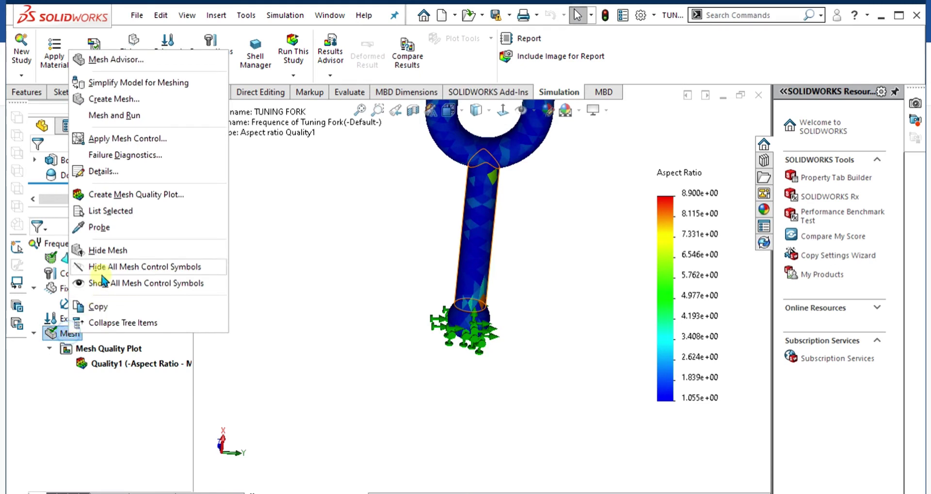
{"action": "left_click", "coordinate": [103, 172]}
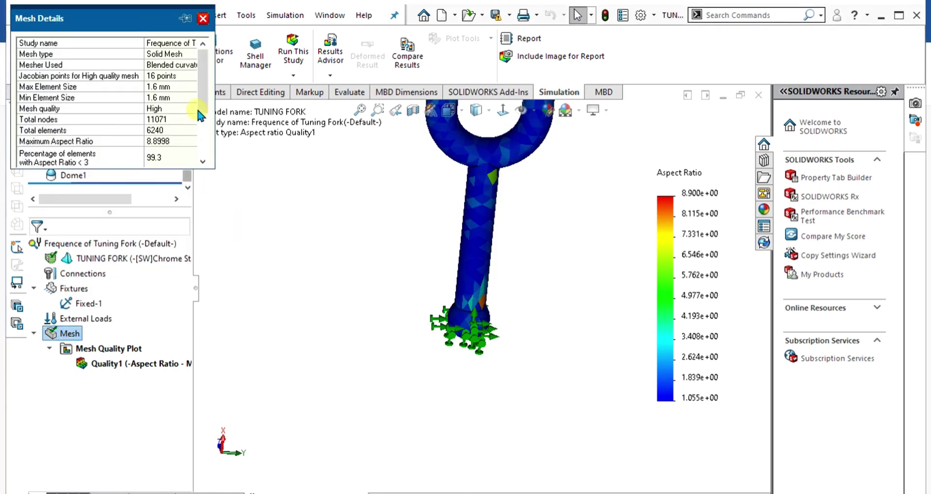
{"action": "left_click_drag", "start_coordinate": [204, 91], "coordinate": [200, 138]}
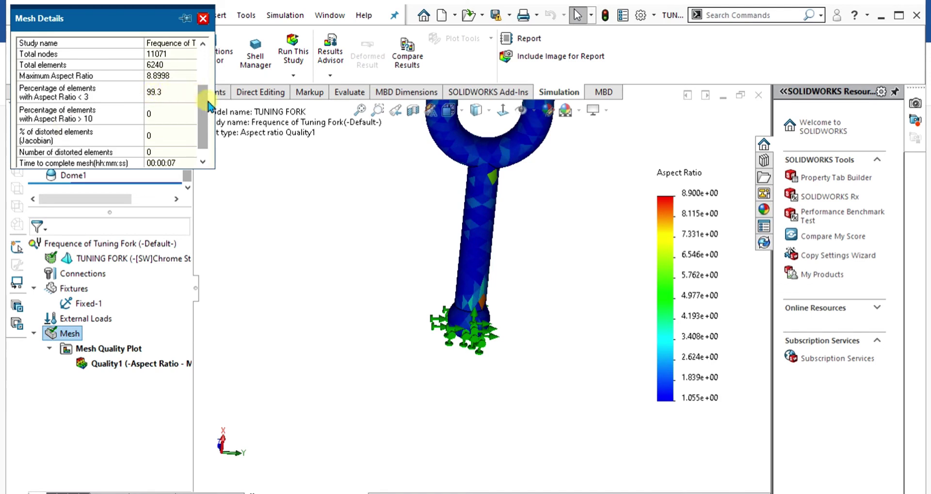
{"action": "left_click_drag", "start_coordinate": [204, 100], "coordinate": [210, 69]}
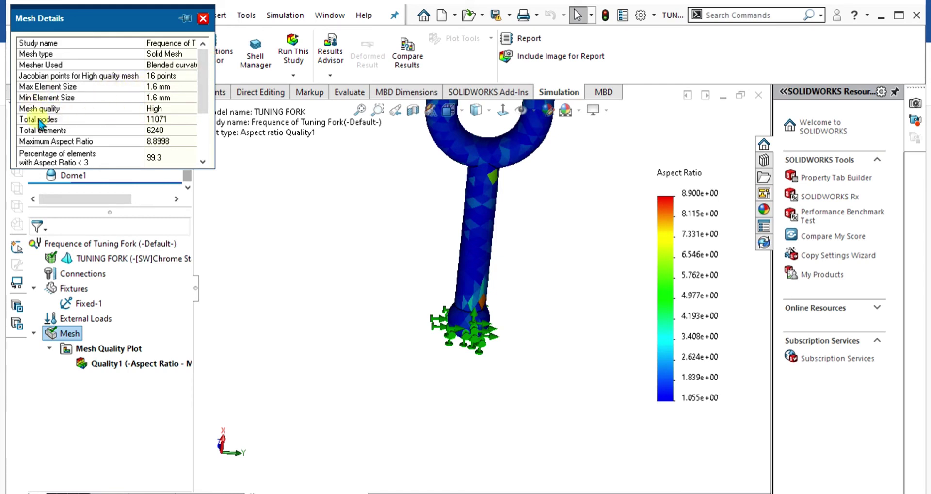
{"action": "left_click", "coordinate": [202, 19]}
- Collapse the mesh entry in the study tree and run the tuning fork frequency study
{"action": "left_click", "coordinate": [34, 333]}
{"action": "scroll", "coordinate": [482, 286], "scroll_direction": "up", "scroll_amount": 5}
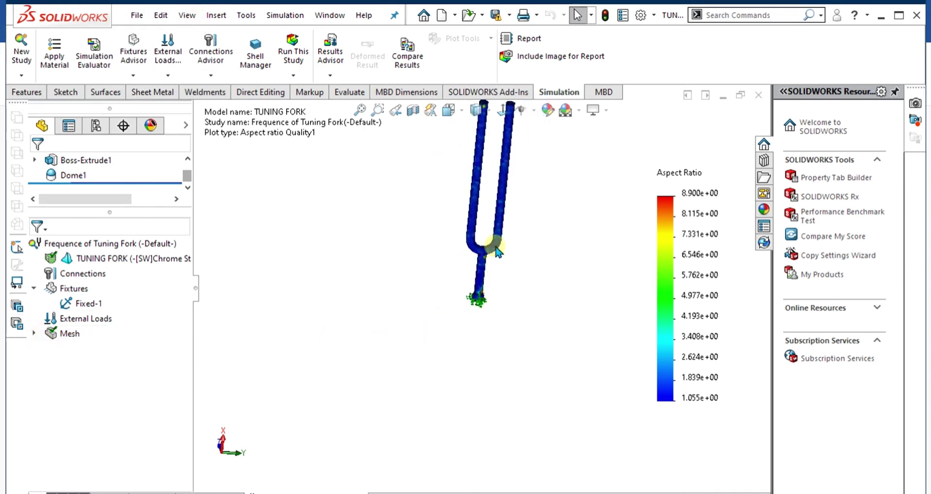
{"action": "scroll", "coordinate": [498, 194], "scroll_direction": "down", "scroll_amount": 3}
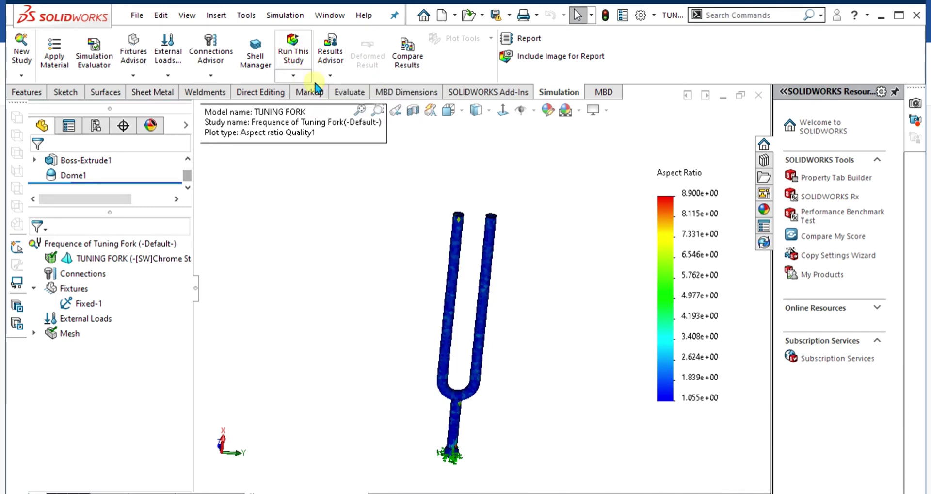
{"action": "left_click", "coordinate": [295, 57]}
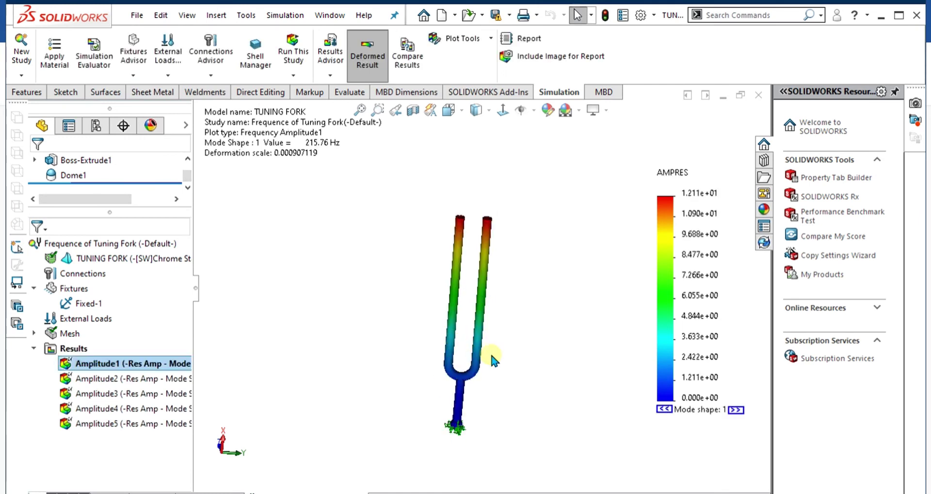
- Examine the mode shape 1 amplitude plot of the tuning fork from the front and from the side
{"action": "scroll", "coordinate": [492, 320], "scroll_direction": "down", "scroll_amount": 3}
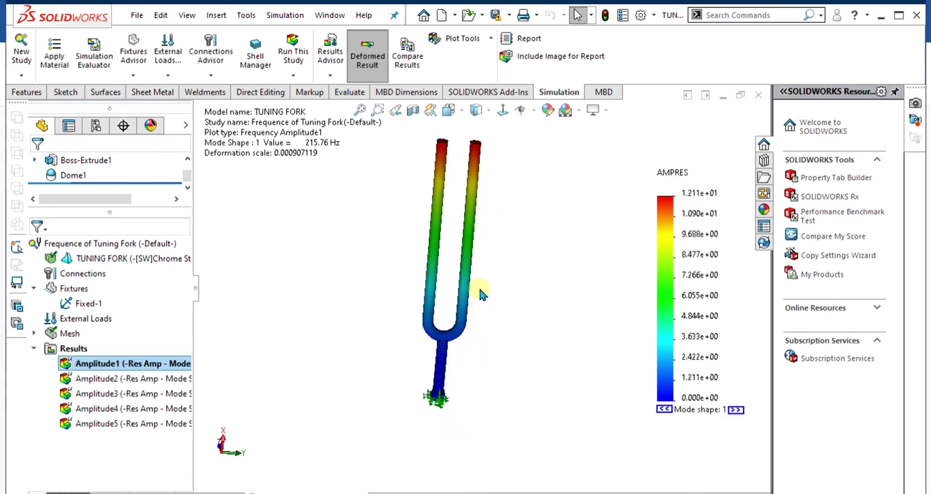
{"action": "key", "text": "Left"}
{"action": "key", "text": "Left"}
{"action": "key", "text": "Left"}
{"action": "key", "text": "Left"}
{"action": "key", "text": "Left"}
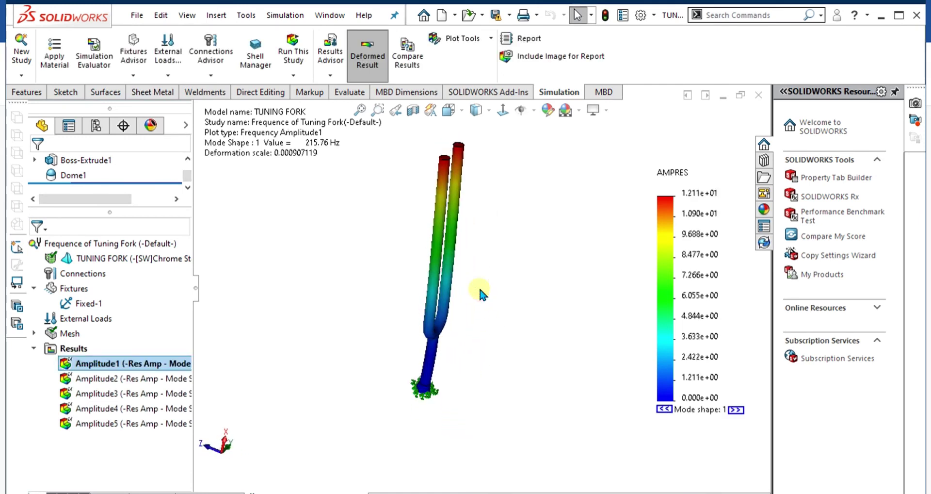
{"action": "scroll", "coordinate": [478, 284], "scroll_direction": "down", "scroll_amount": 4}
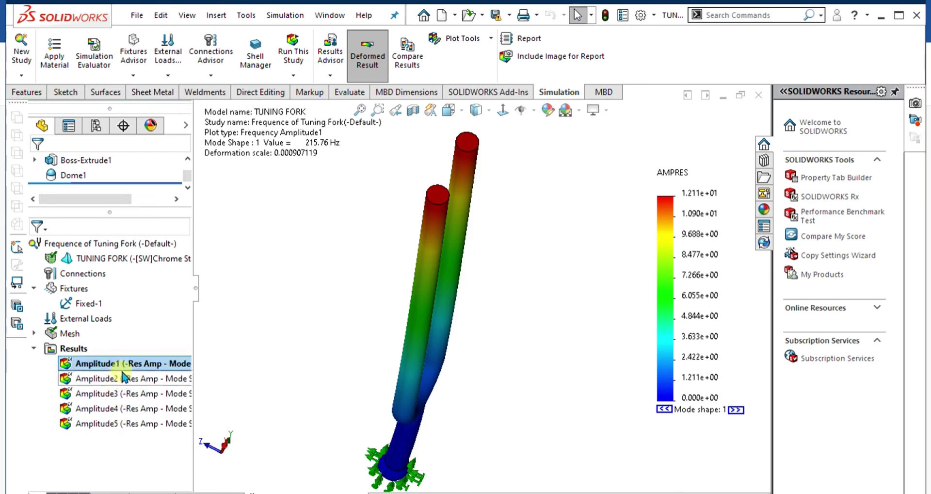
- Display the mode shape 2 amplitude plot and examine the deformed prongs up close and as a whole
{"action": "left_click", "coordinate": [735, 409]}
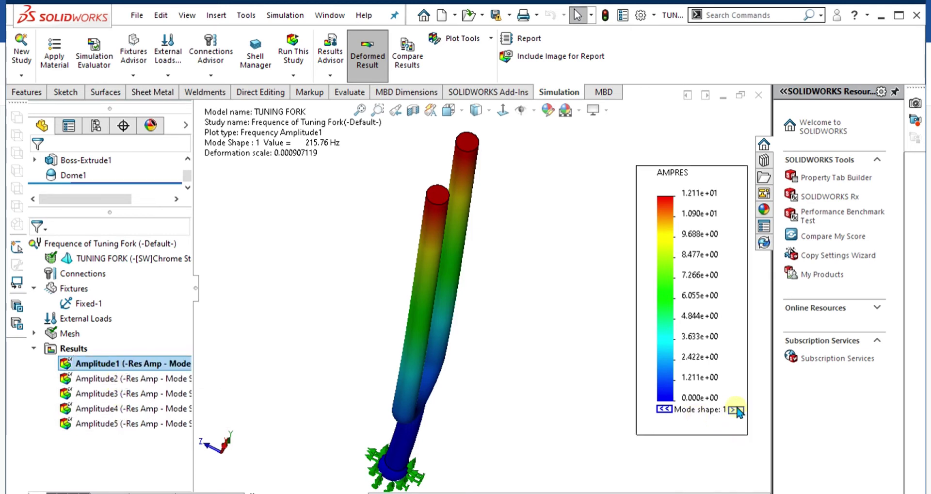
{"action": "left_click", "coordinate": [736, 410]}
{"action": "left_click", "coordinate": [694, 448]}
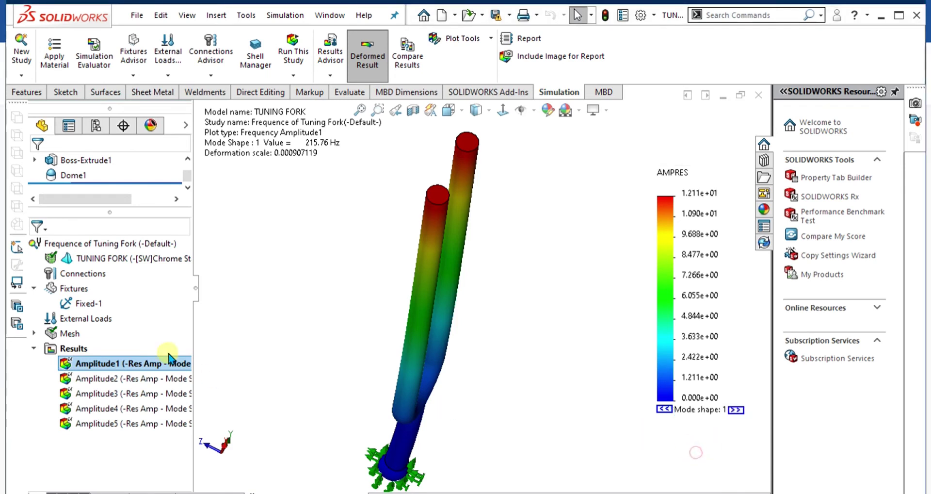
{"action": "double_click", "coordinate": [123, 376]}
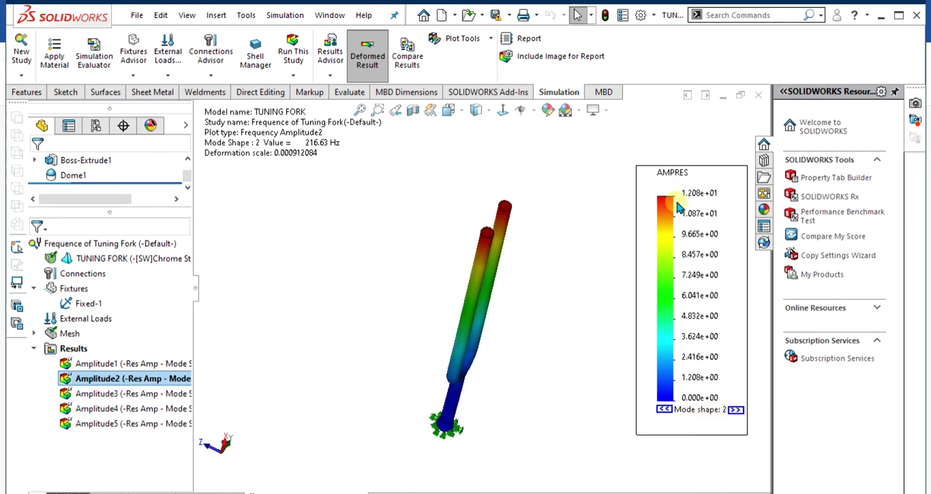
{"action": "middle_click_drag", "start_coordinate": [507, 233], "coordinate": [455, 203]}
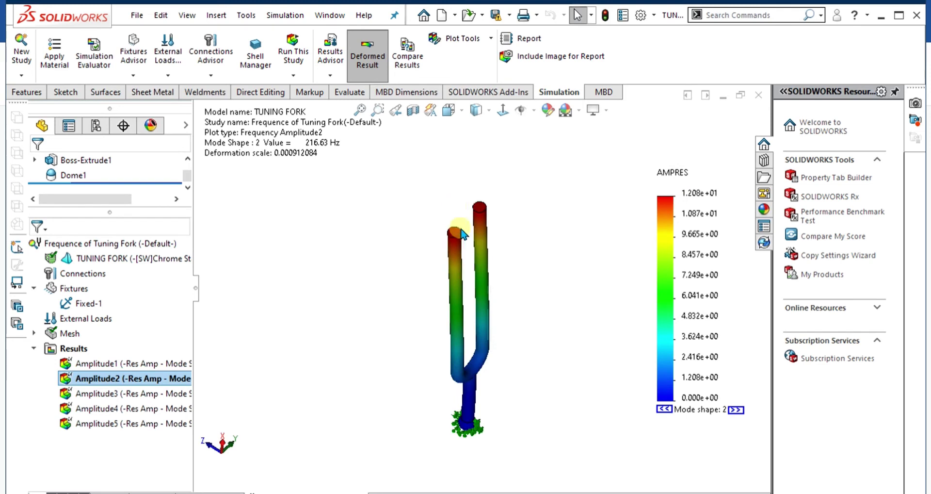
{"action": "scroll", "coordinate": [465, 233], "scroll_direction": "up", "scroll_amount": 5}
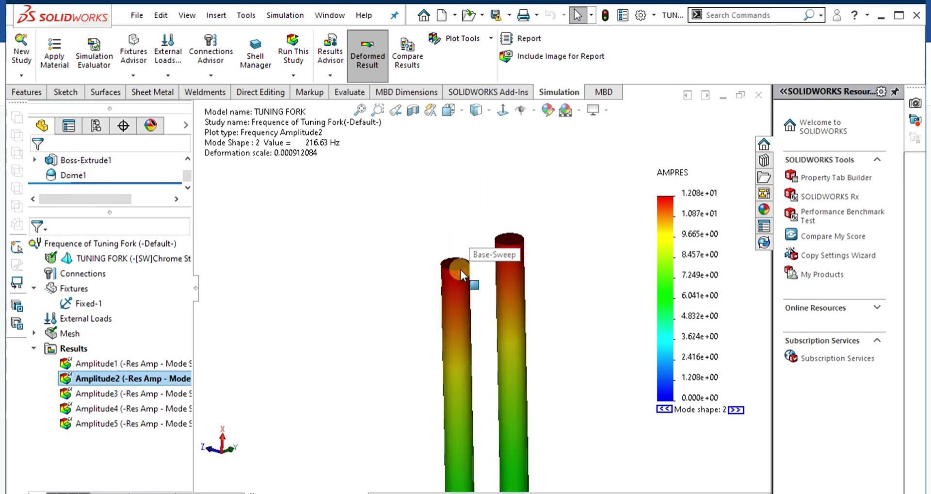
{"action": "scroll", "coordinate": [544, 349], "scroll_direction": "down", "scroll_amount": 5}
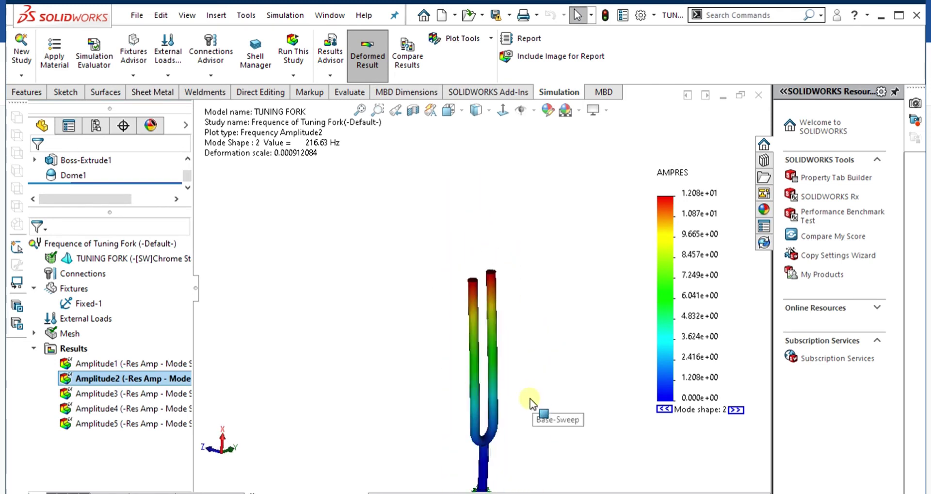
{"action": "key", "text": "f"}
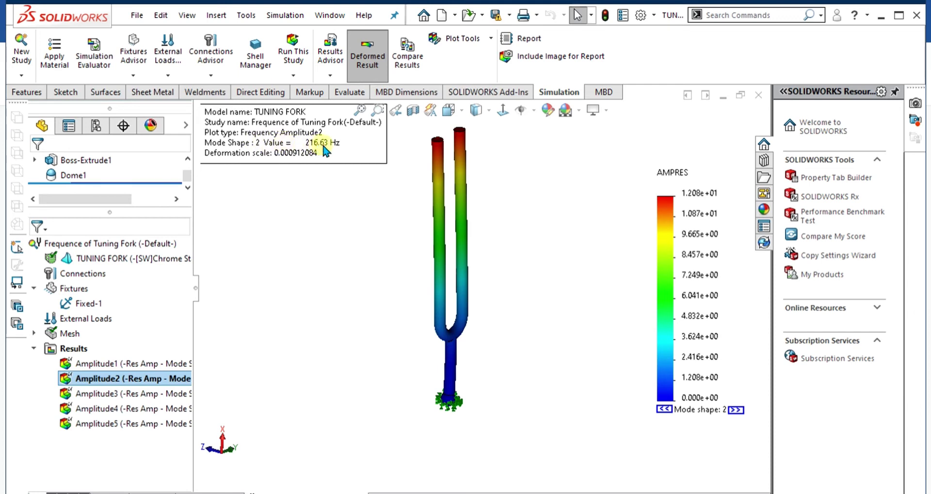
- Return to the mode shape 1 amplitude plot for comparison, and display the mode shape 3 plot
{"action": "double_click", "coordinate": [130, 366]}
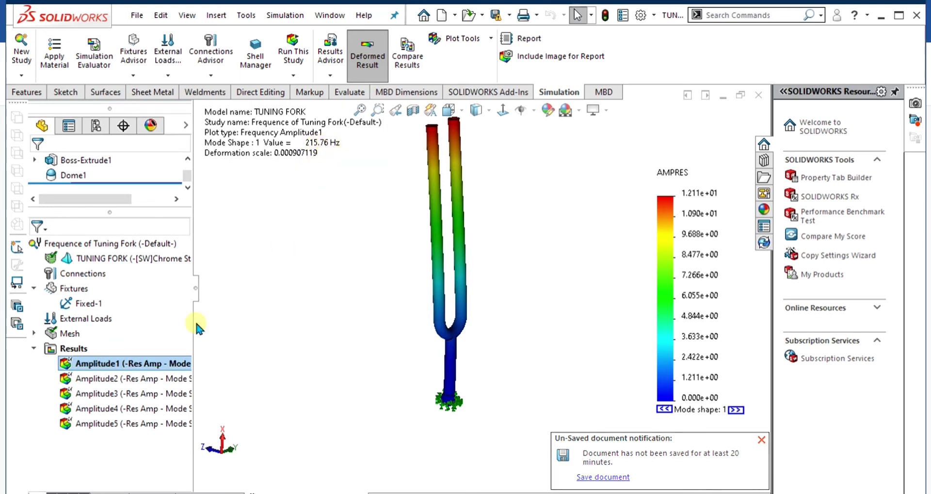
{"action": "left_click", "coordinate": [119, 395]}
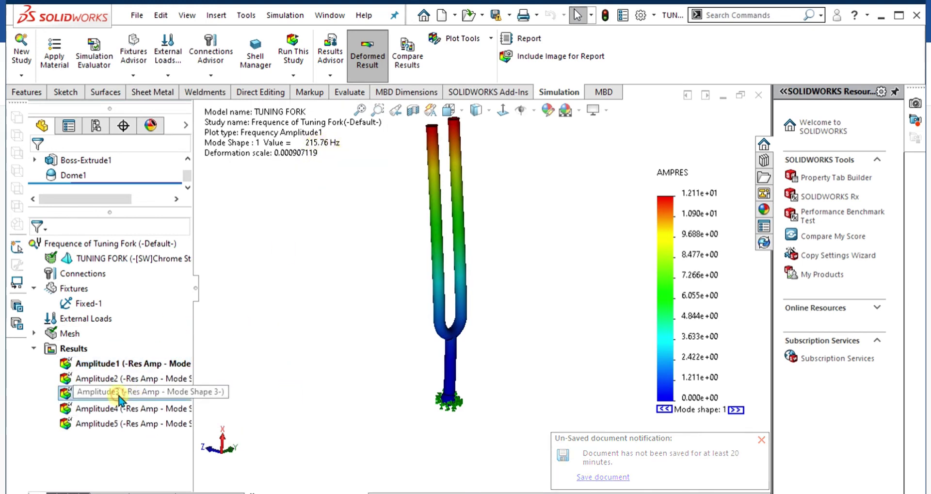
{"action": "double_click", "coordinate": [119, 395]}
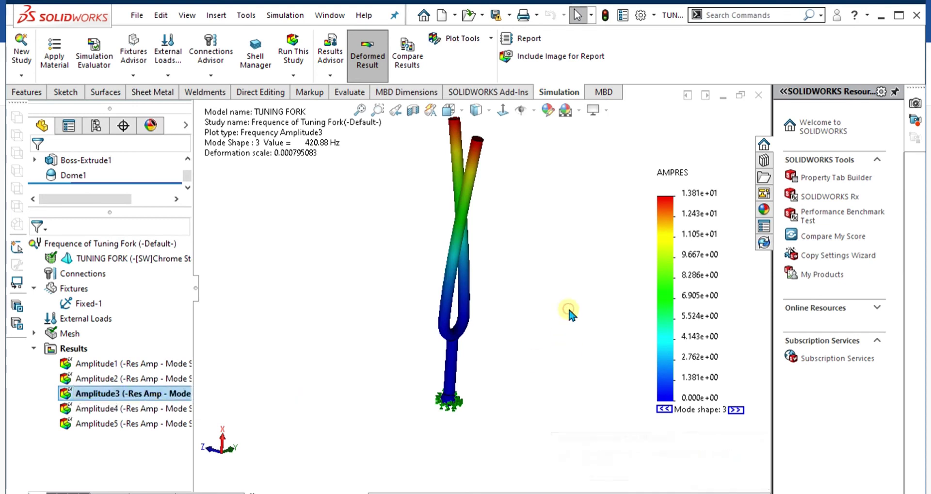
- Play the animation of the mode shape 3 plot and display the mode shape 5 amplitude plot
{"action": "right_click", "coordinate": [117, 393]}
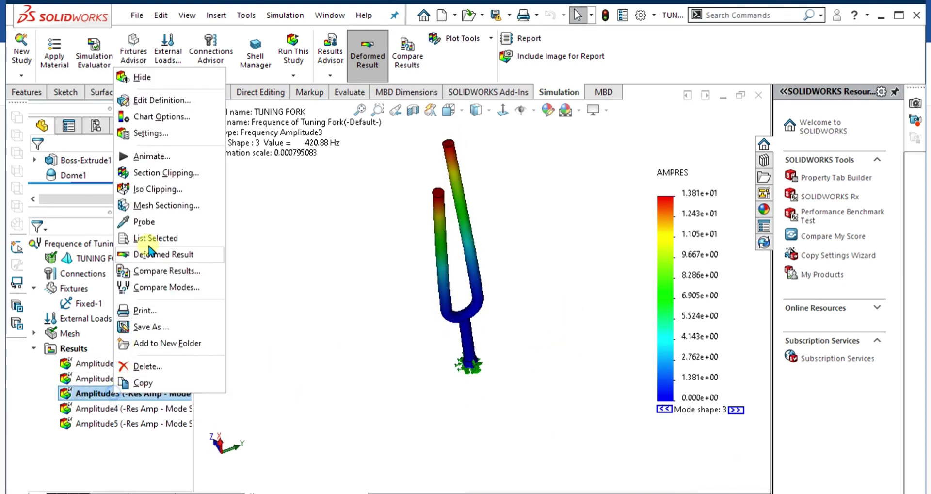
{"action": "left_click", "coordinate": [151, 156]}
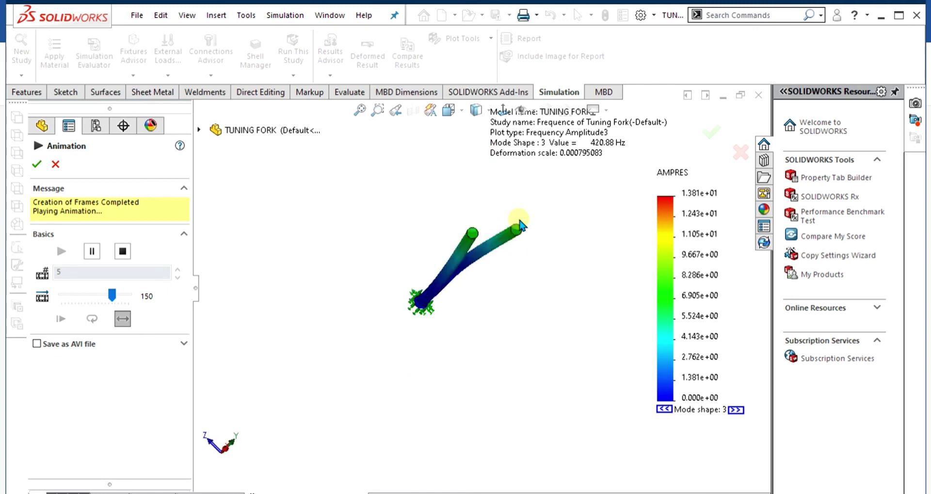
{"action": "left_click", "coordinate": [37, 163]}
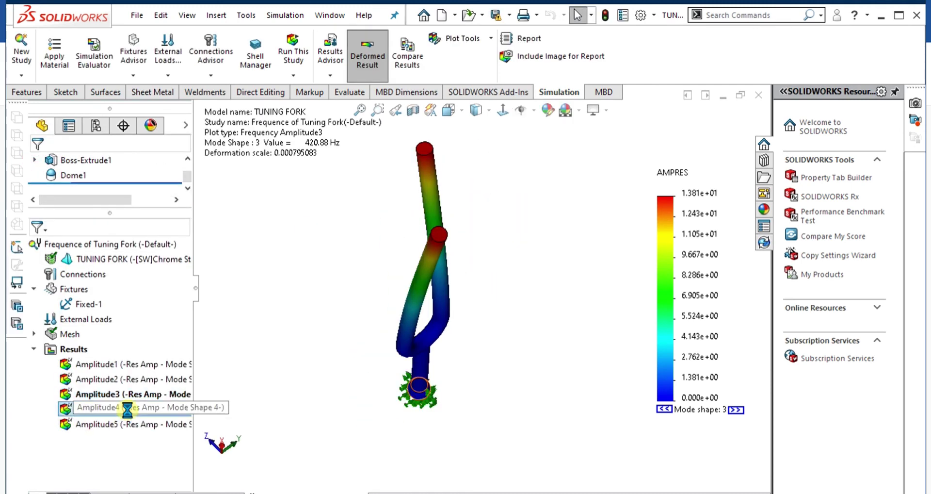
{"action": "double_click", "coordinate": [98, 423]}
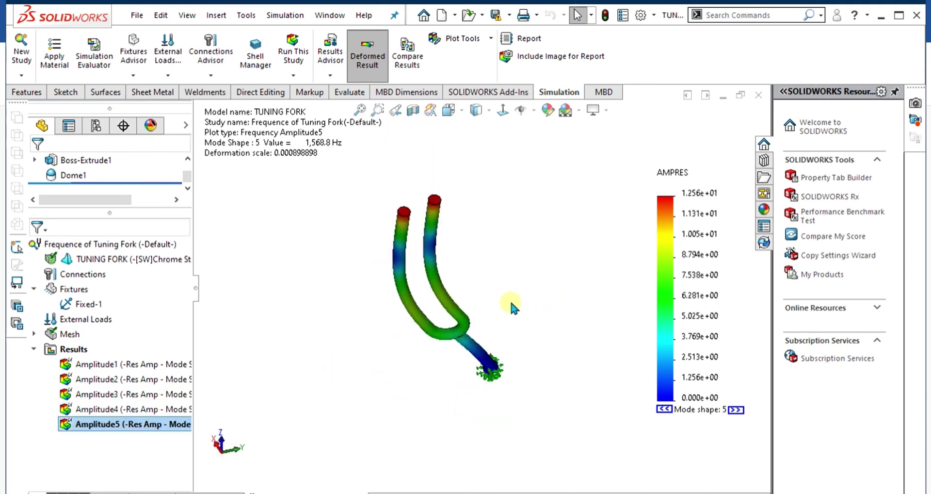
- List the study's resonant frequencies and review the values in Hertz, rad/sec and period for each mode
{"action": "right_click", "coordinate": [50, 347]}
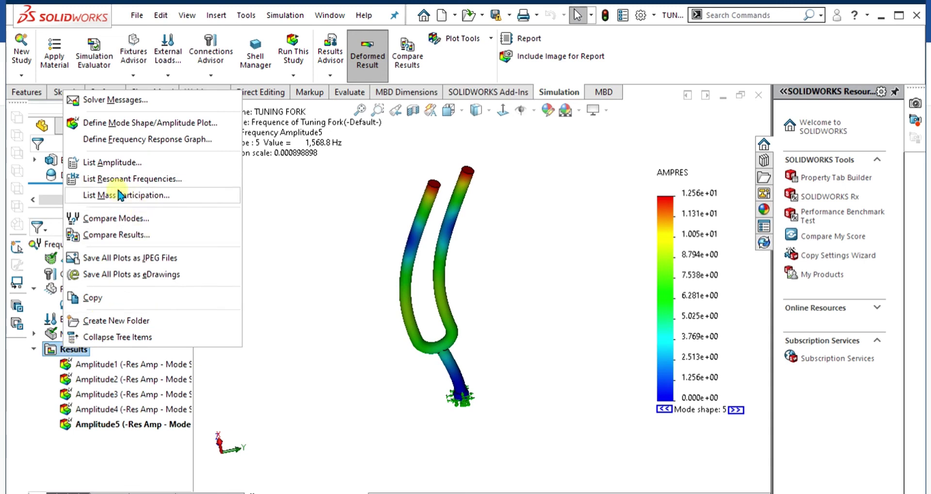
{"action": "left_click", "coordinate": [125, 183]}
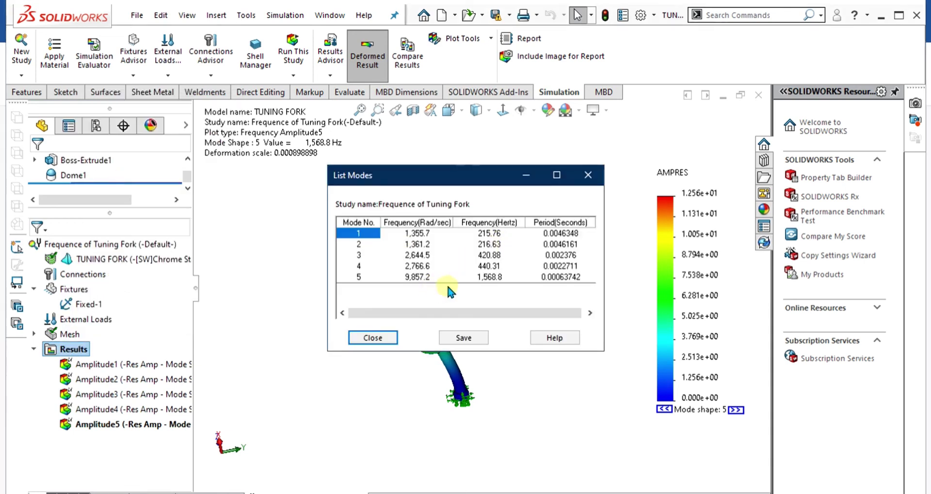
{"action": "left_click", "coordinate": [494, 234]}
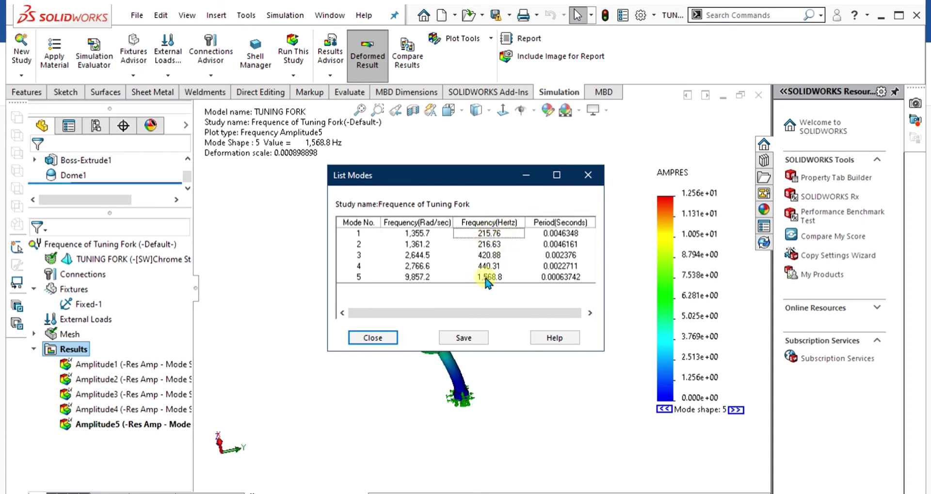
{"action": "left_click", "coordinate": [413, 234]}
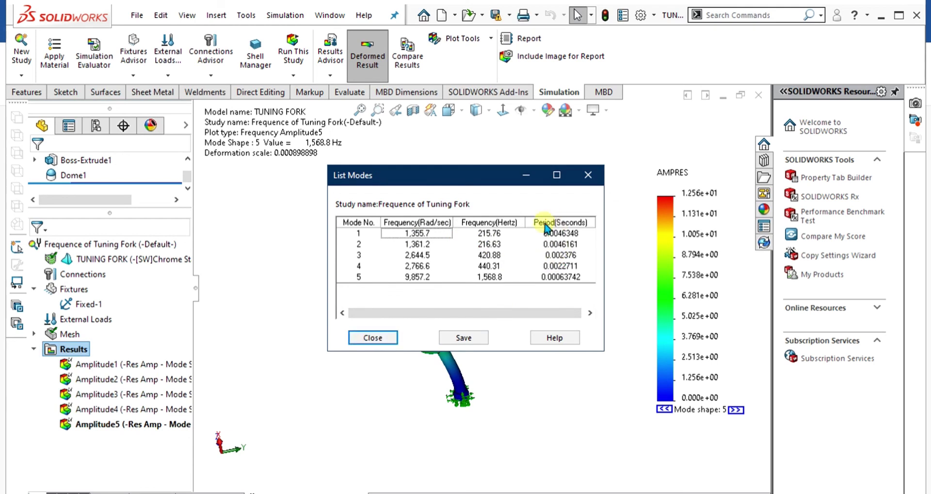
{"action": "left_click", "coordinate": [388, 334]}
- Compare mode shapes 1 and 2 of the tuning fork in a split view
{"action": "right_click", "coordinate": [69, 348]}
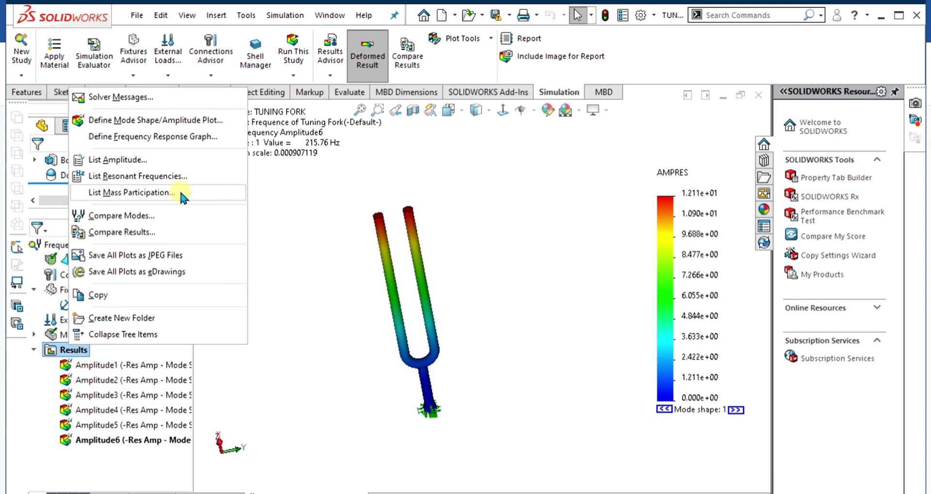
{"action": "left_click", "coordinate": [168, 215]}
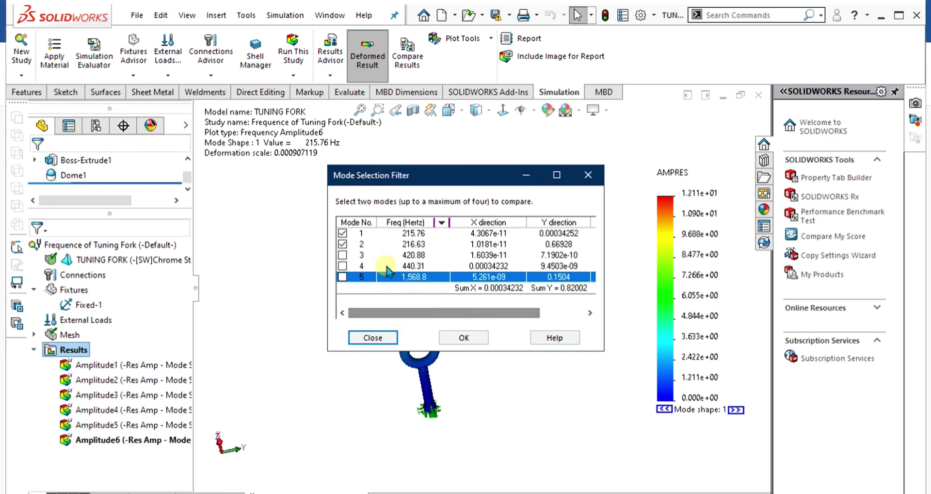
{"action": "left_click", "coordinate": [460, 336]}
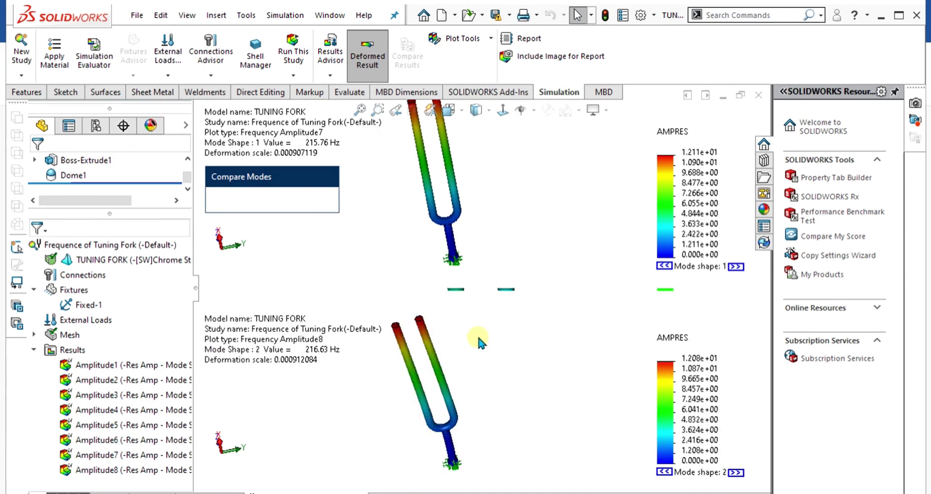
{"action": "left_click", "coordinate": [493, 326]}
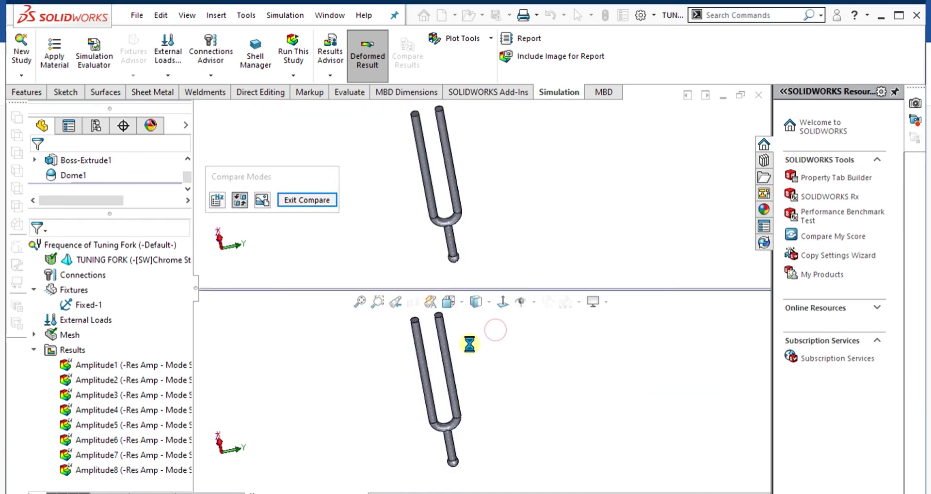
{"action": "left_click", "coordinate": [485, 185]}
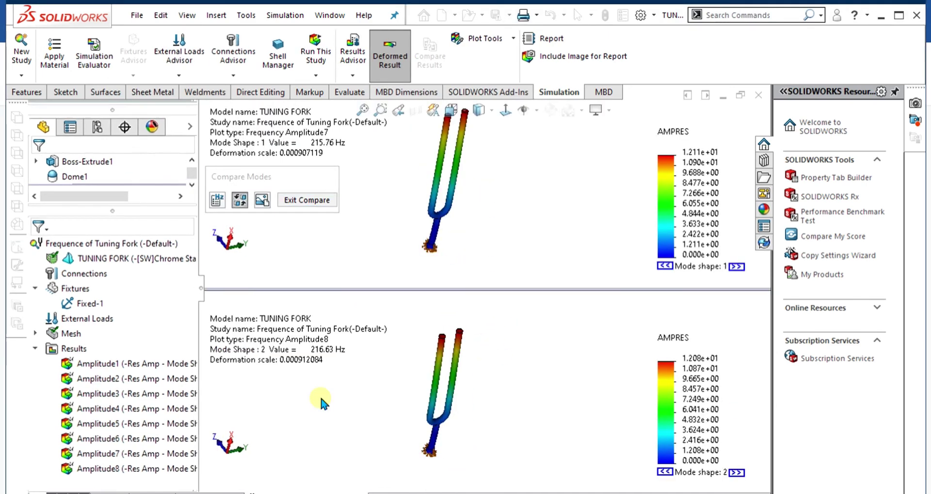